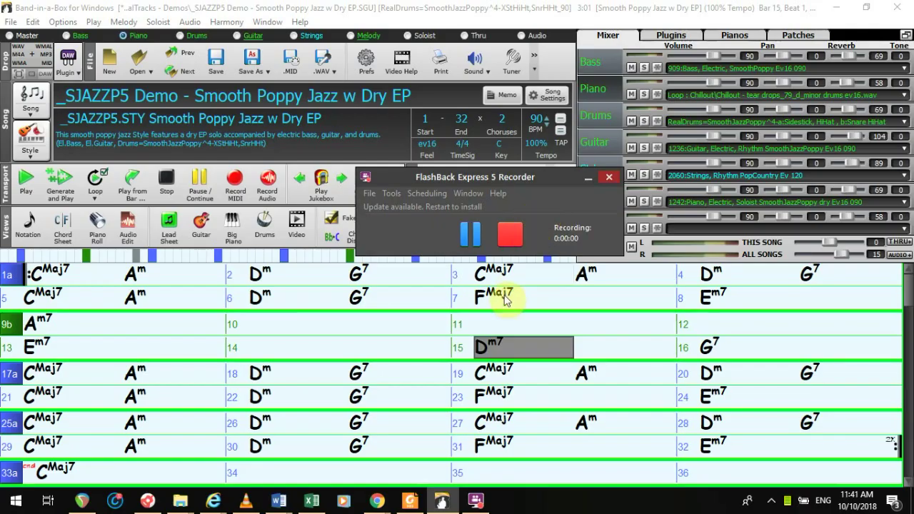
# - Cut the song to 1 chorus (1:35 instead of 3:01) and let the Melody track fit it
pyautogui.moveTo(461, 509)
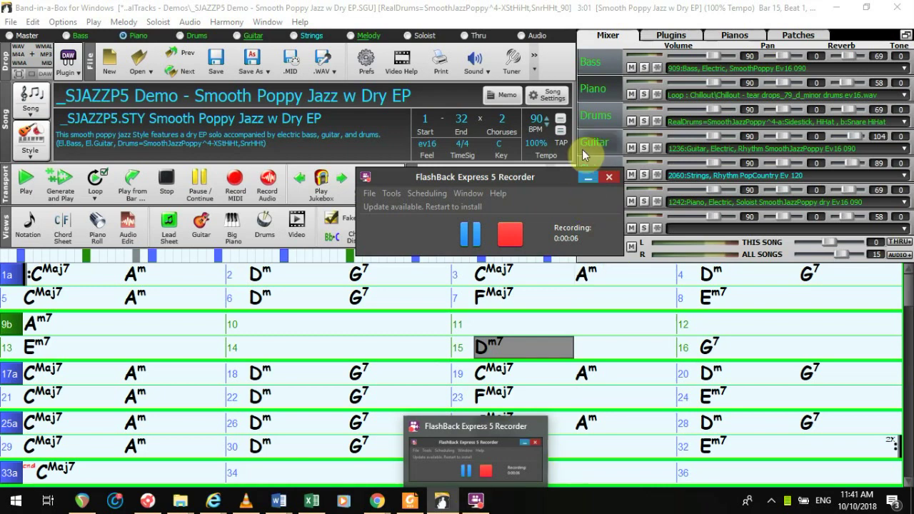
pyautogui.moveTo(541, 178); pyautogui.dragTo(295, 330)
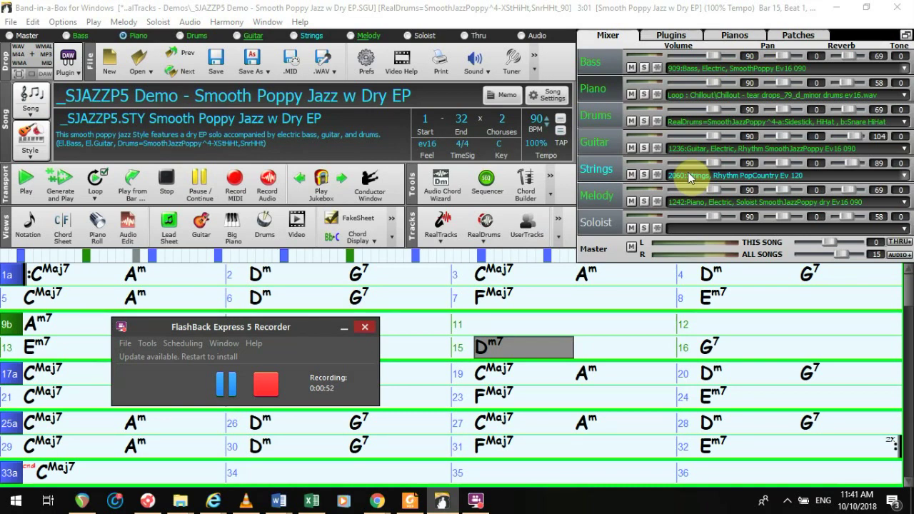
pyautogui.click(508, 123)
pyautogui.click(508, 122)
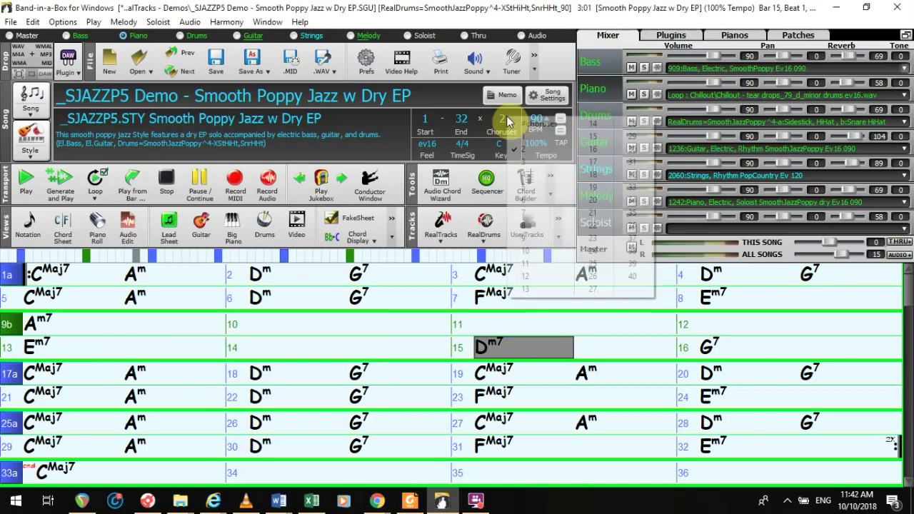
pyautogui.click(519, 136)
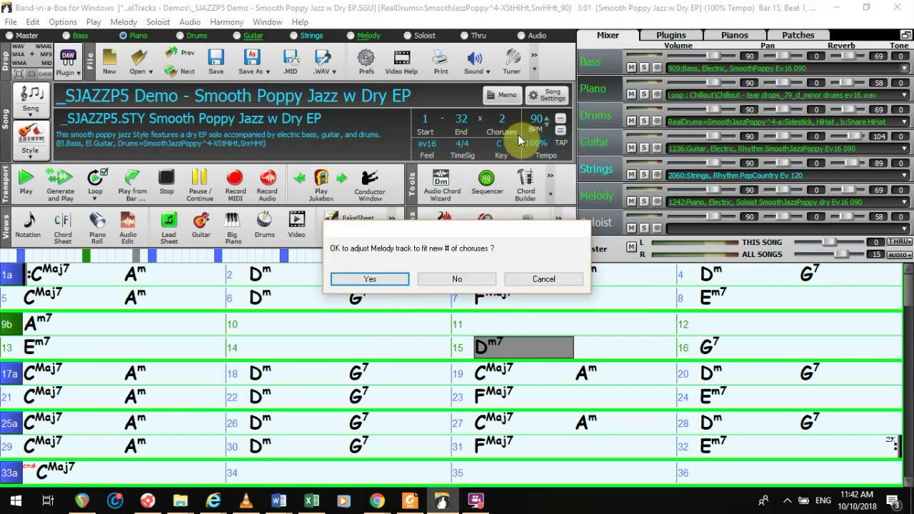
pyautogui.click(382, 282)
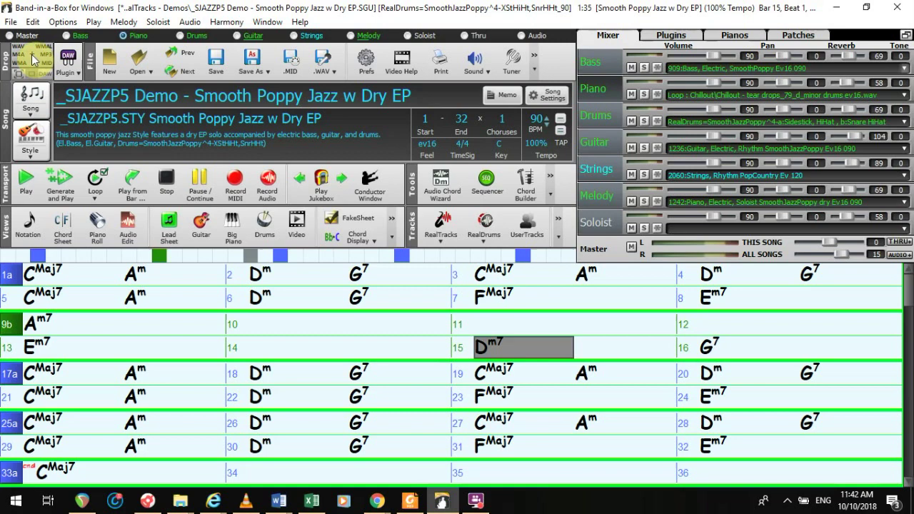
# - Generate the one-chorus arrangement, play its opening briefly, then stop at bar 2
pyautogui.click(24, 191)
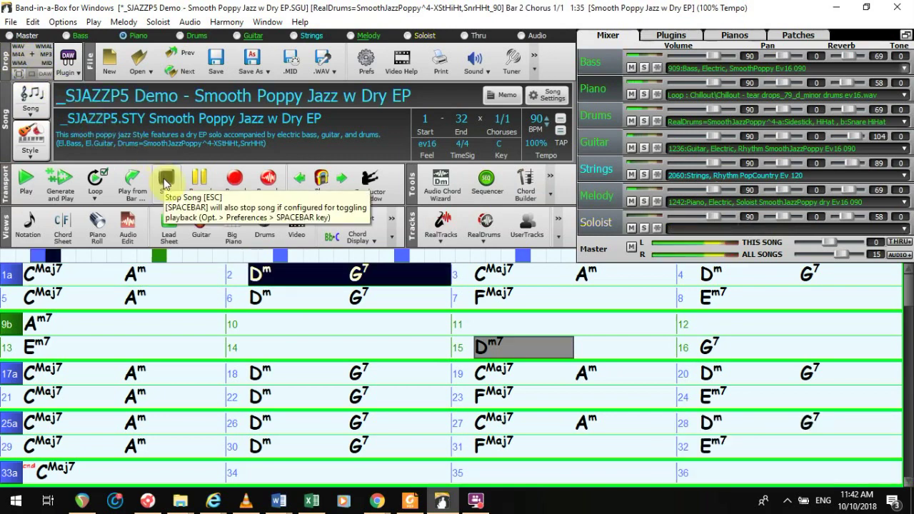
pyautogui.click(164, 183)
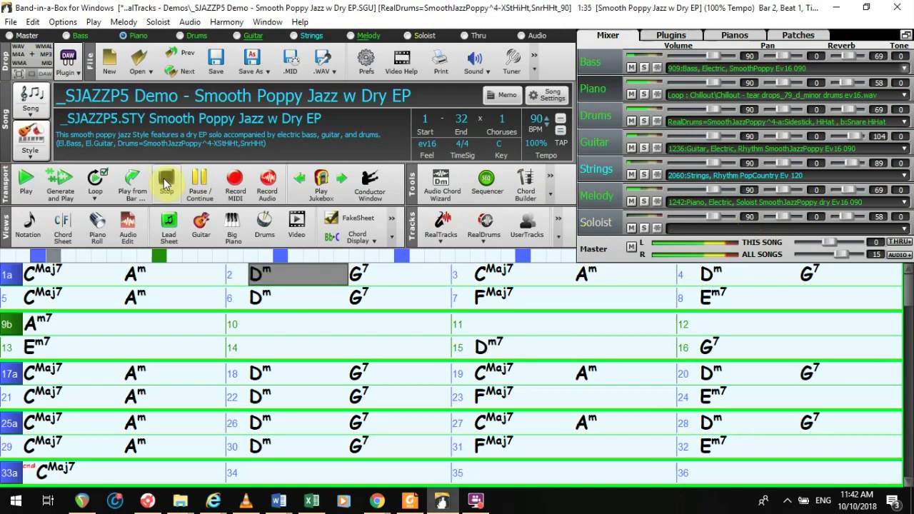
# - Add MID to the MP3 render format, keeping separate normalized files per track
pyautogui.click(40, 59)
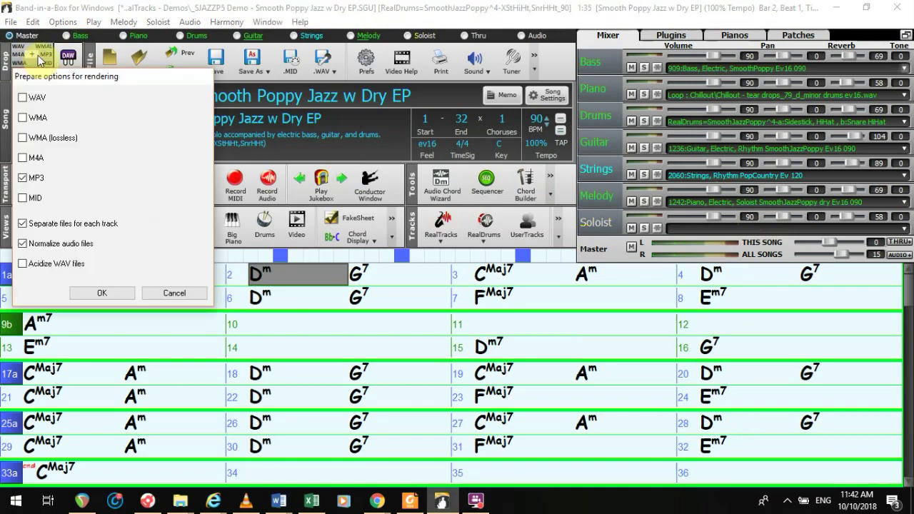
pyautogui.click(25, 203)
# - Confirm the render options, render every track to separate MP3 and MIDI files, and list them
pyautogui.click(105, 295)
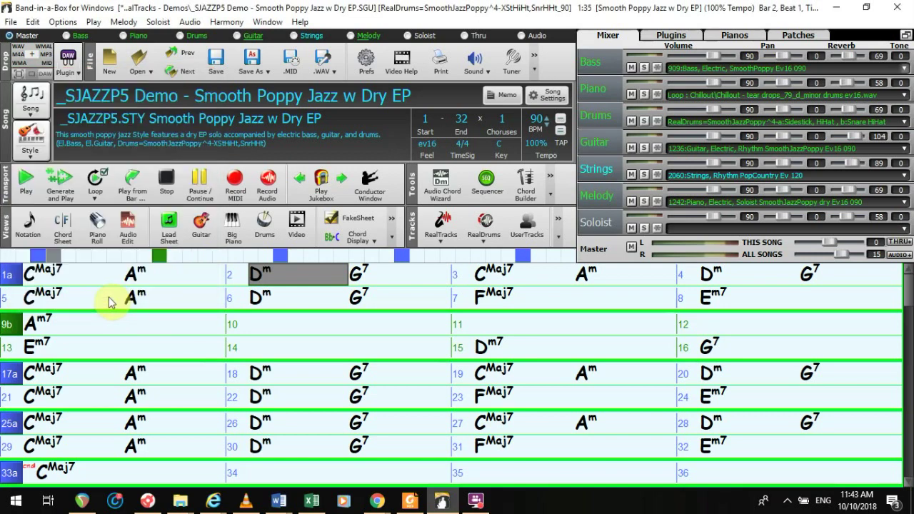
pyautogui.click(46, 64)
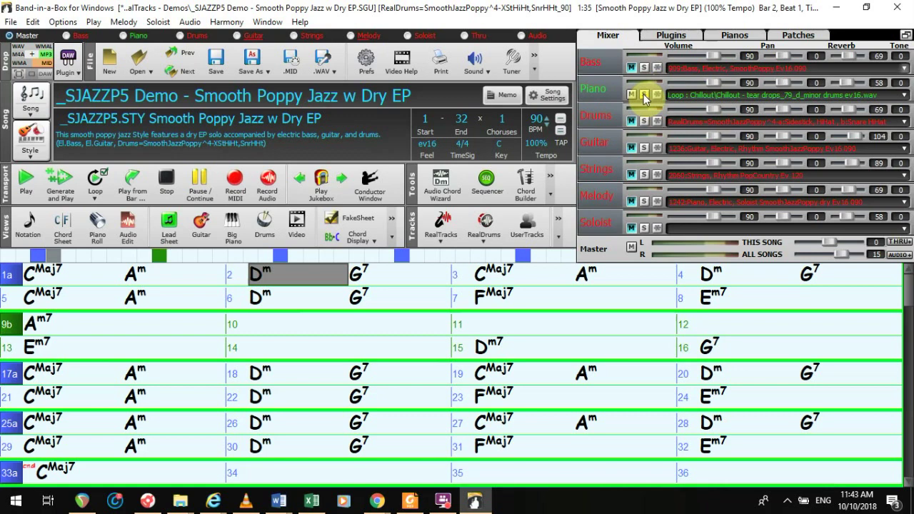
pyautogui.click(644, 120)
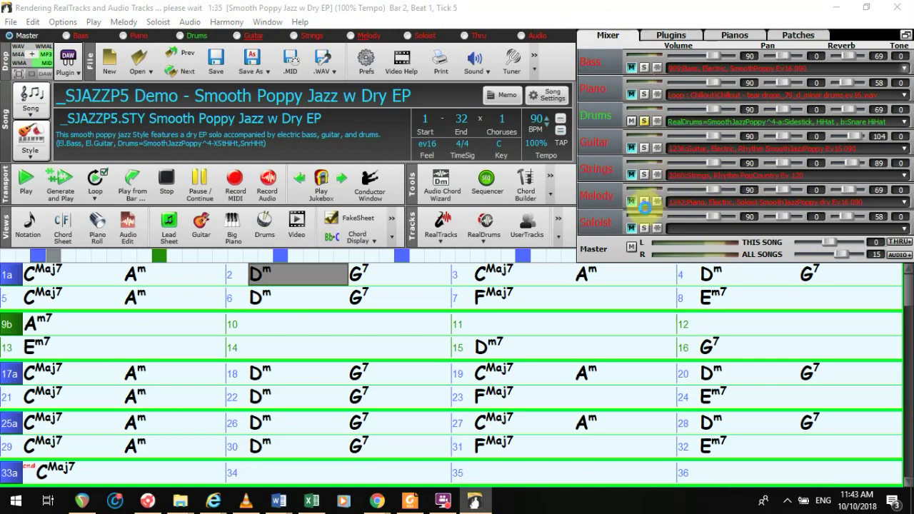
pyautogui.click(450, 504)
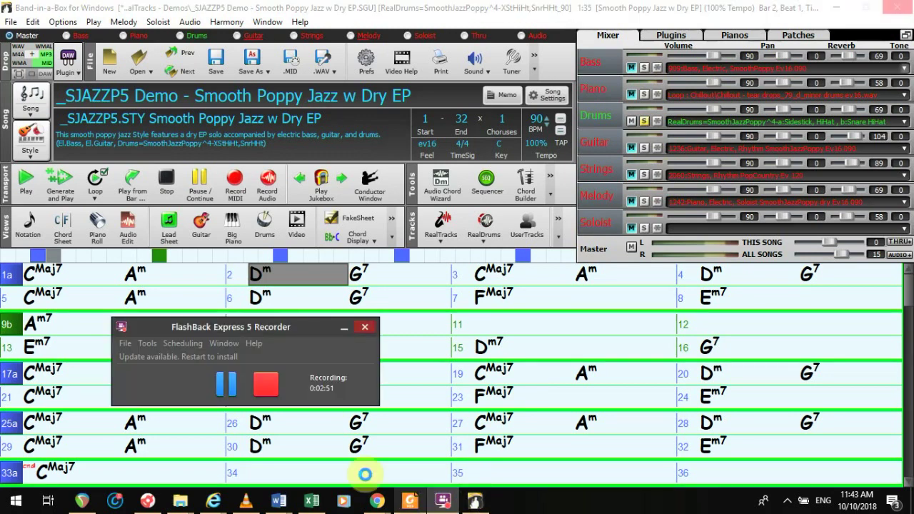
pyautogui.click(224, 389)
pyautogui.click(224, 389)
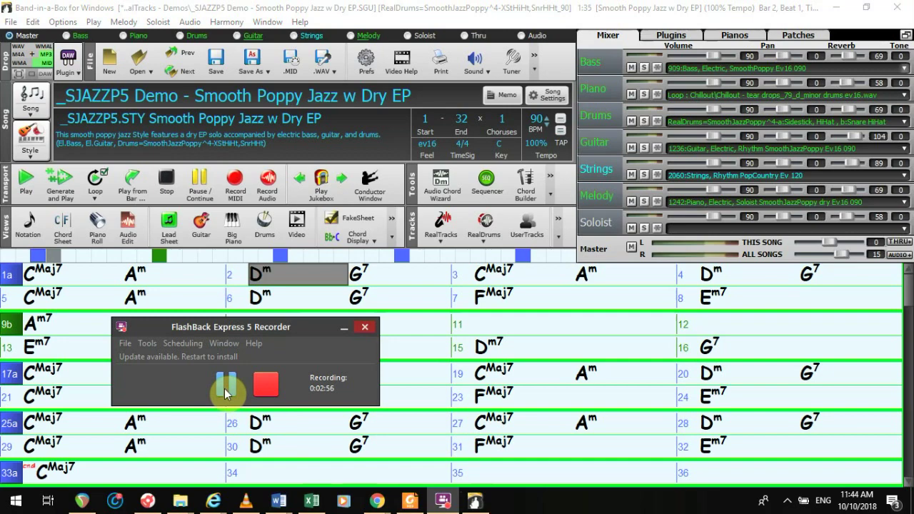
pyautogui.click(45, 64)
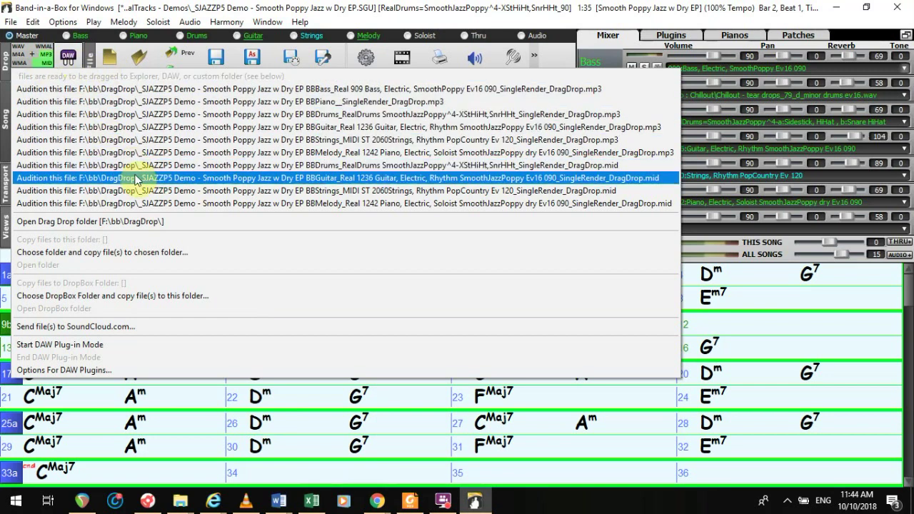
# - Open F:\bb\DragDrop in File Explorer and browse its 83 items for the new renders
pyautogui.click(133, 222)
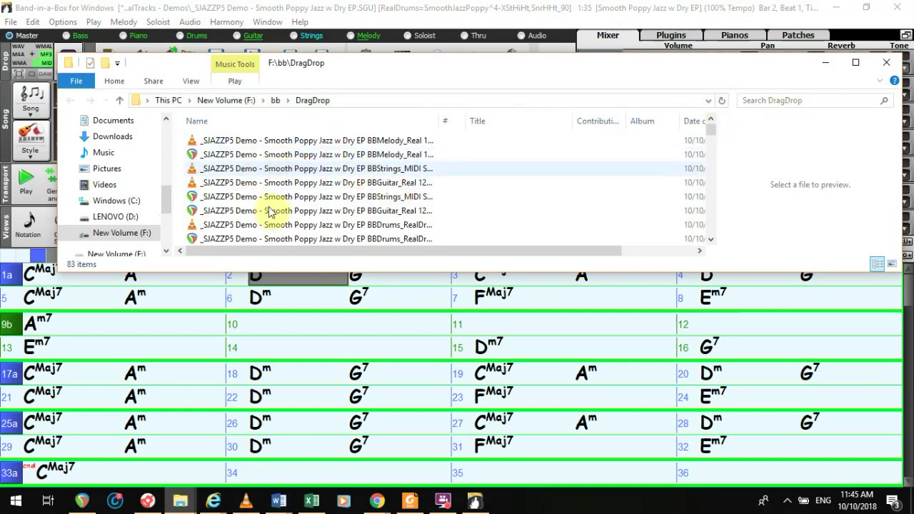
pyautogui.moveTo(265, 207); pyautogui.dragTo(532, 160)
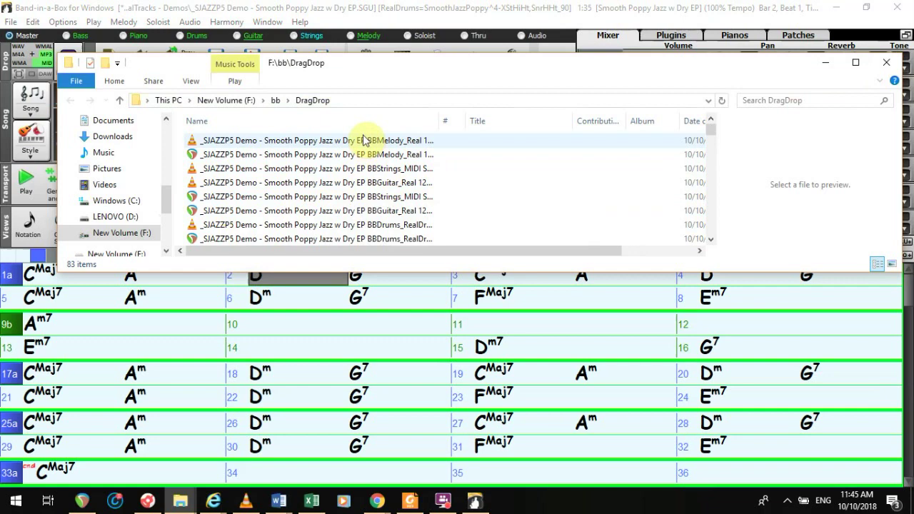
pyautogui.scroll(-3, 323, 179)
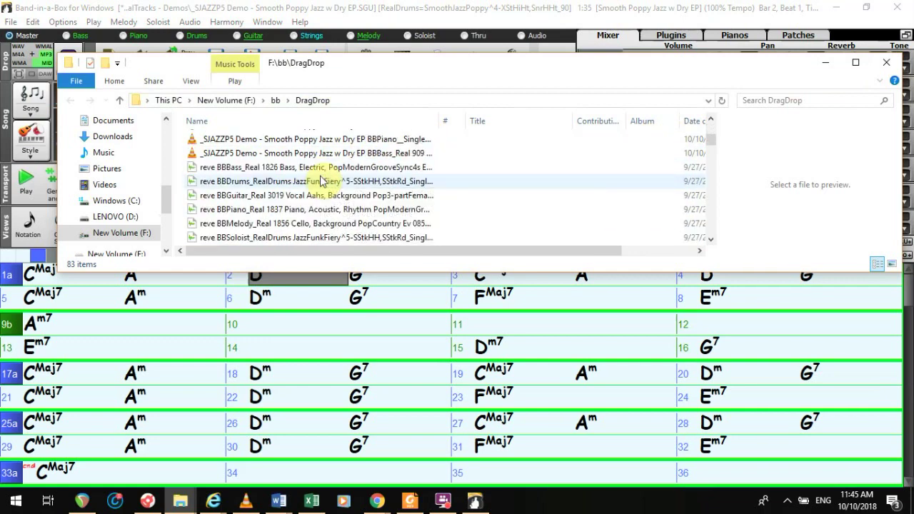
pyautogui.scroll(1, 322, 180)
pyautogui.scroll(1, 303, 179)
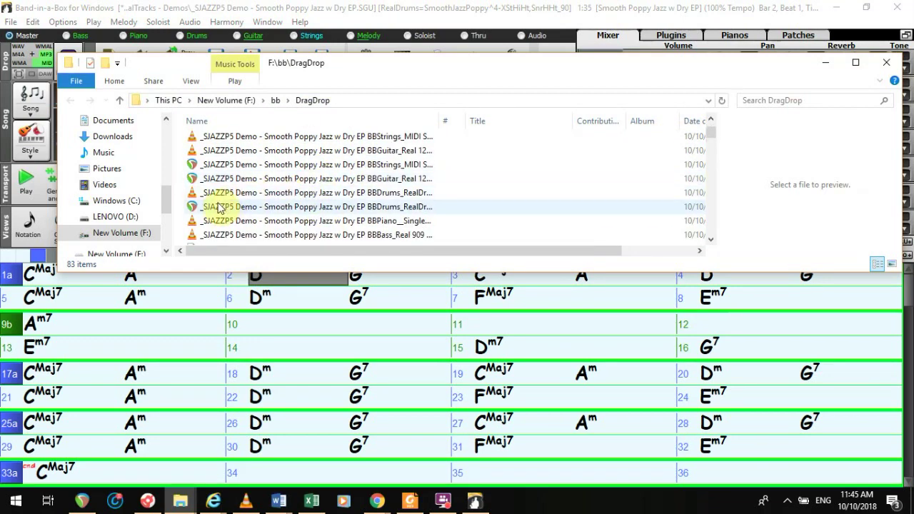
pyautogui.scroll(-1, 231, 166)
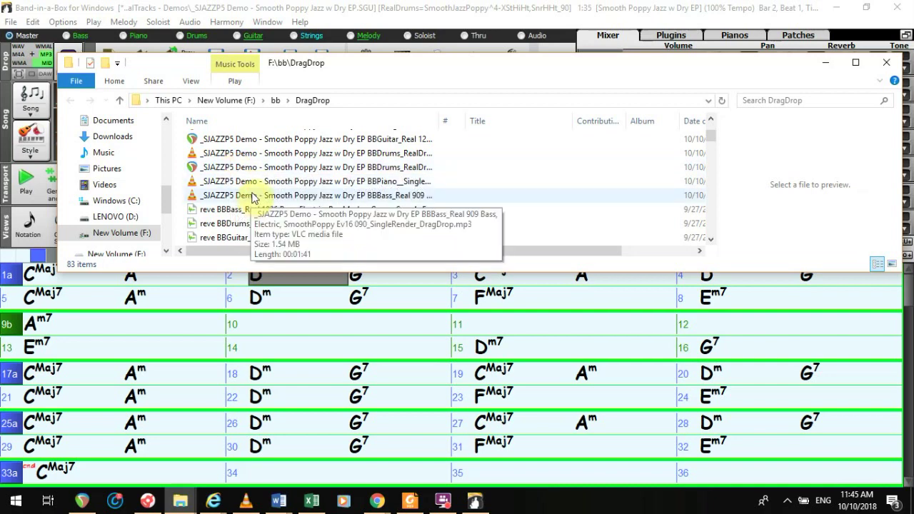
# - Maximize Explorer and select all ten _SJAZZP5 files, from BBBass_Real 909 upward
pyautogui.click(852, 64)
pyautogui.moveTo(551, 467); pyautogui.dragTo(638, 470)
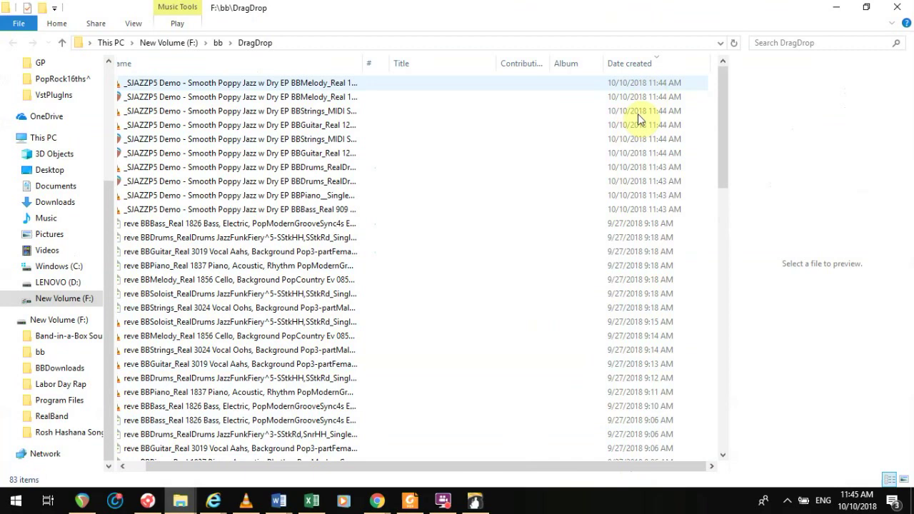
pyautogui.click(589, 210)
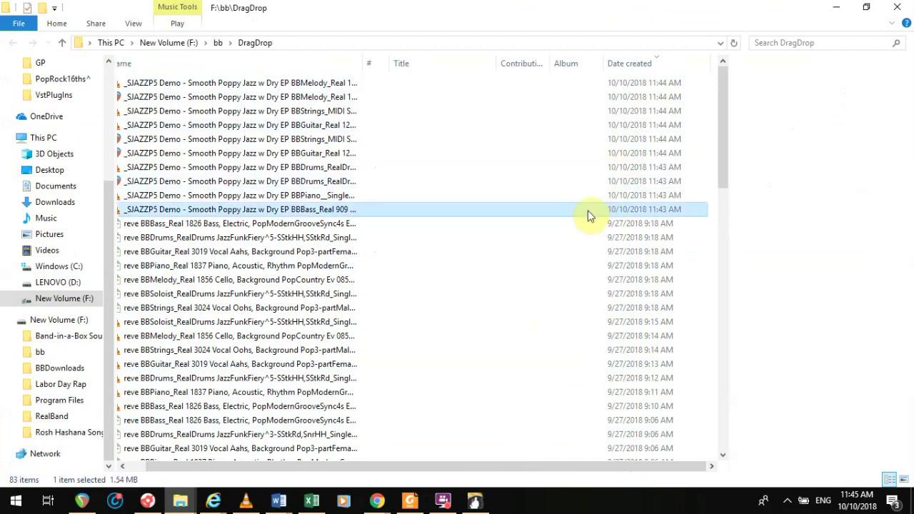
pyautogui.moveTo(589, 217); pyautogui.dragTo(81, 490)
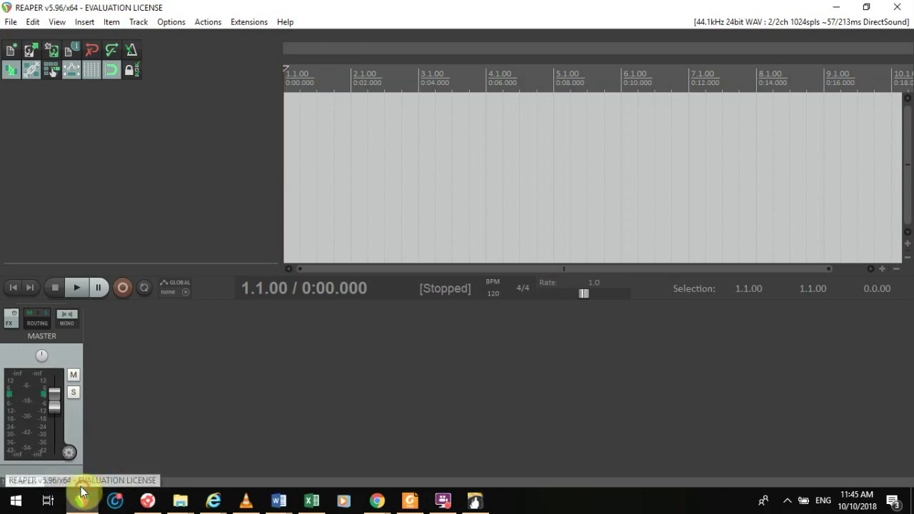
# - Set the empty REAPER project's tempo to 90 BPM in Project Settings
pyautogui.click(839, 7)
pyautogui.click(476, 502)
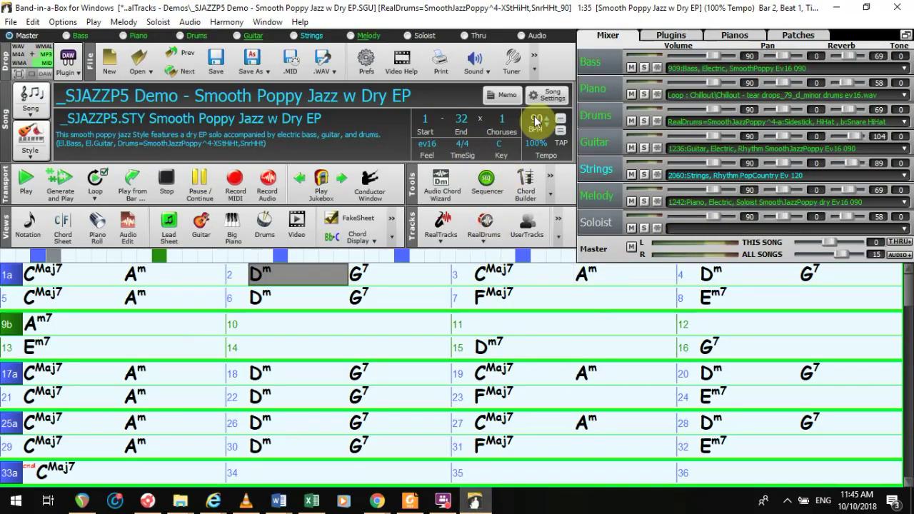
pyautogui.click(83, 500)
pyautogui.click(16, 23)
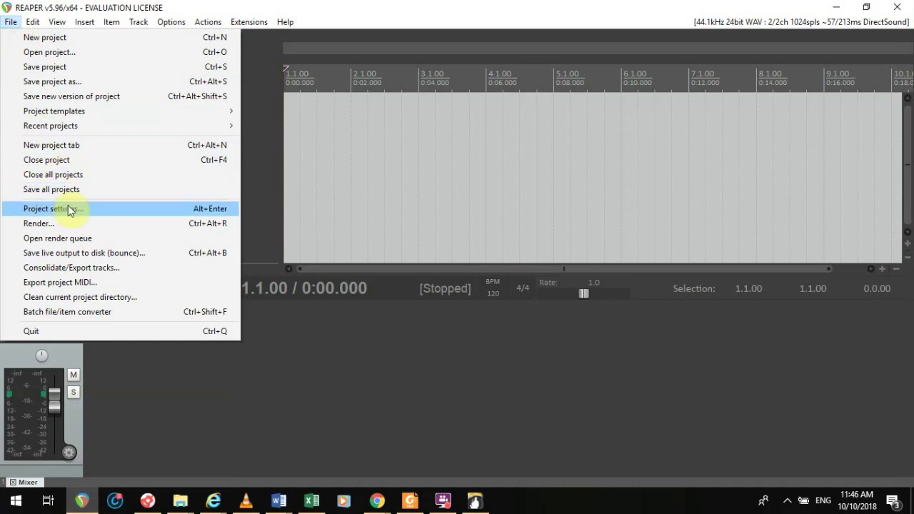
pyautogui.click(69, 209)
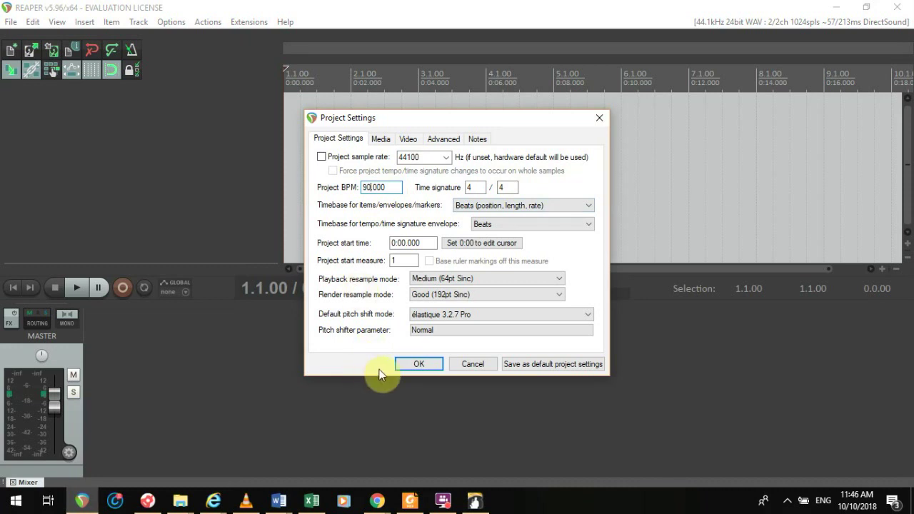
pyautogui.click(402, 361)
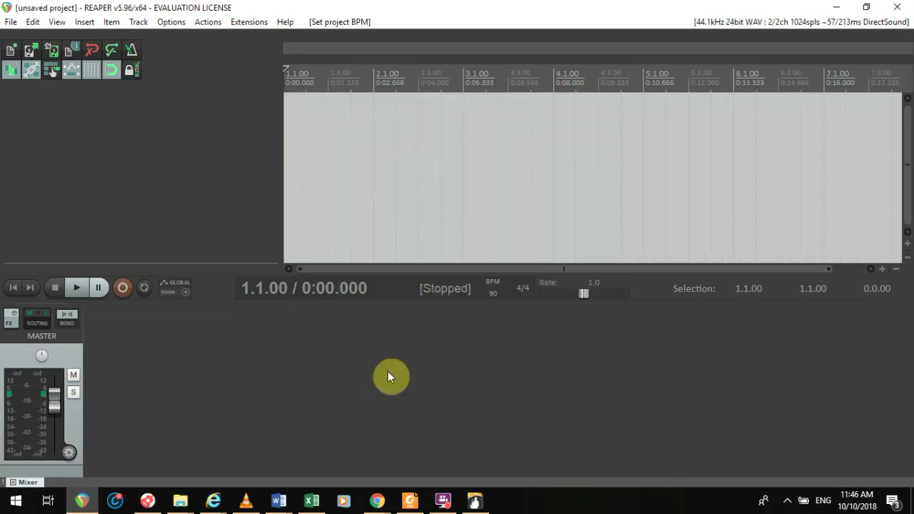
# - Drag the ten selected DragDrop files into REAPER, each on its own track
pyautogui.moveTo(181, 501)
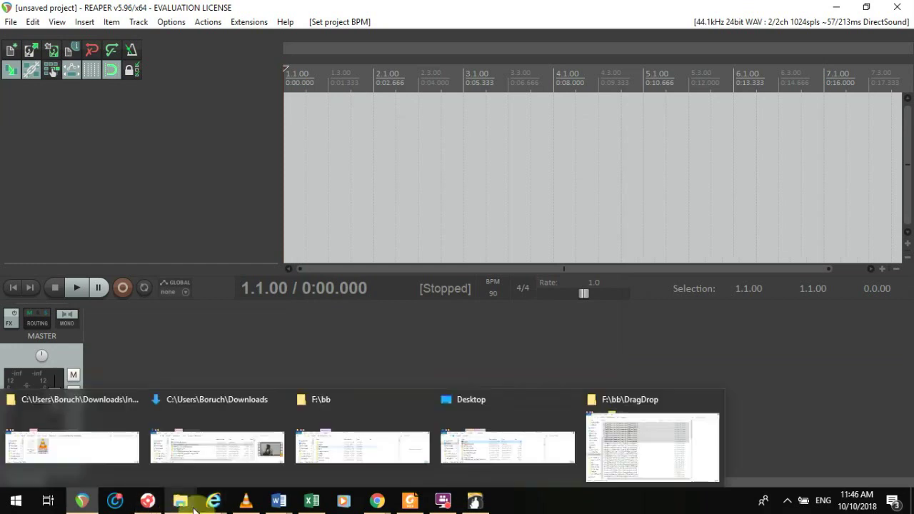
pyautogui.click(677, 461)
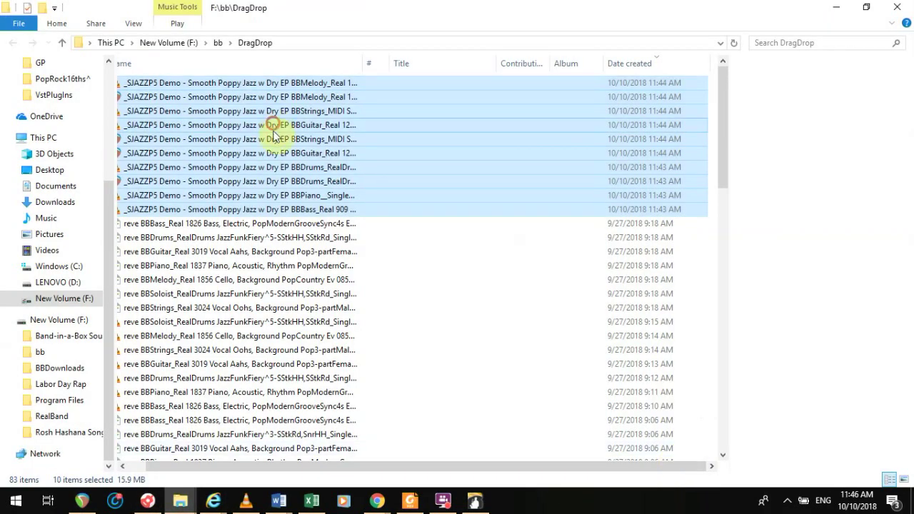
pyautogui.moveTo(273, 133); pyautogui.dragTo(174, 166)
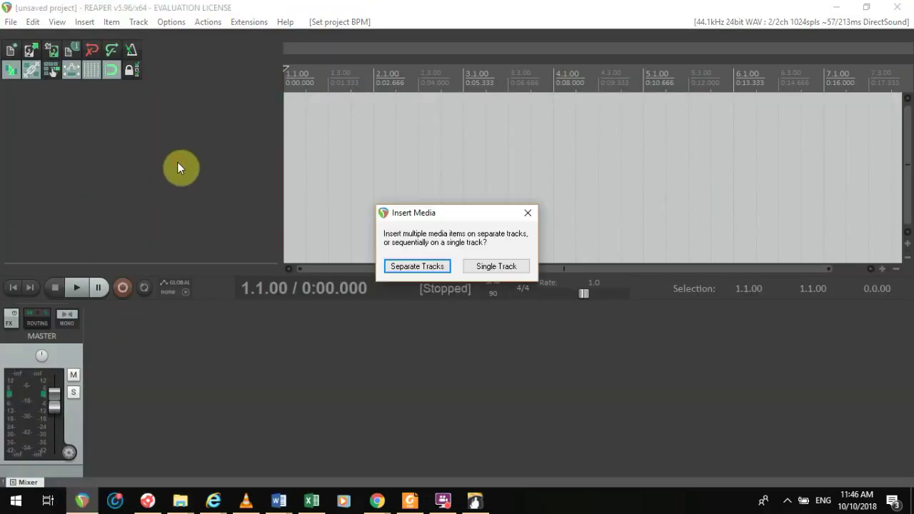
pyautogui.click(421, 267)
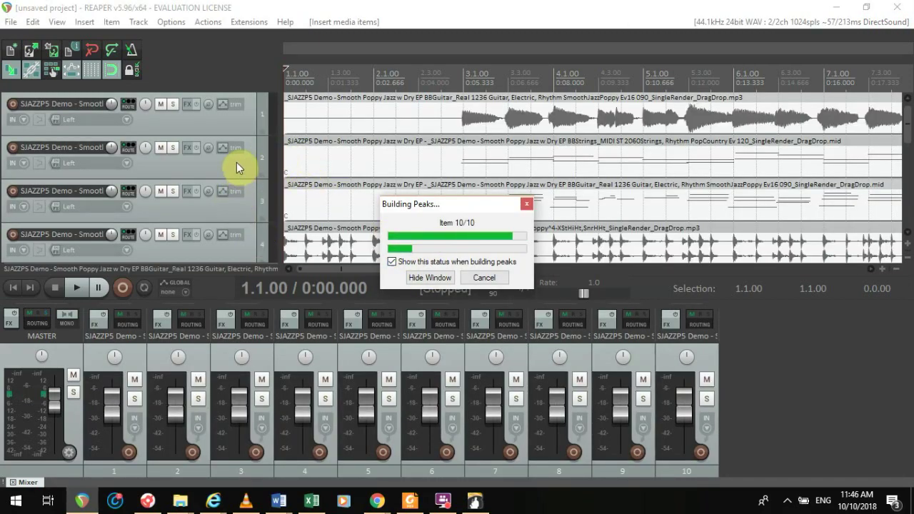
# - Widen the track control panels
pyautogui.scroll(-6, 225, 181)
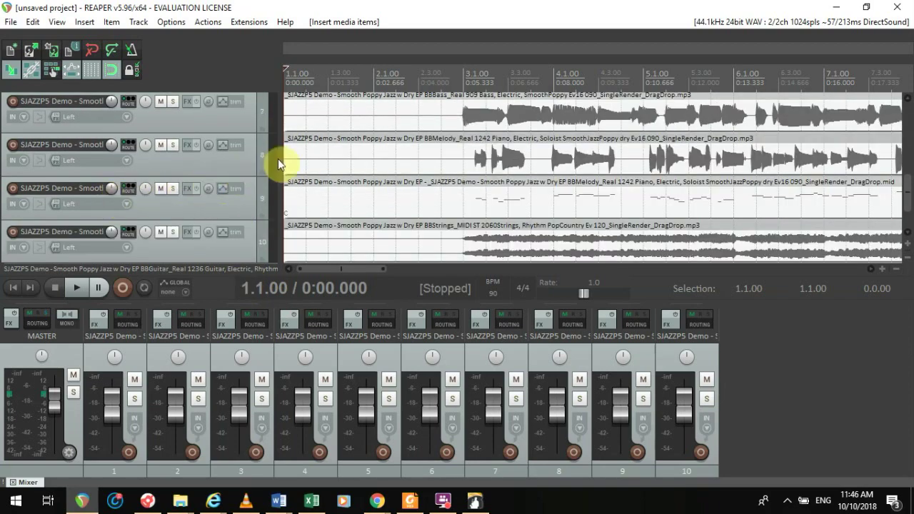
pyautogui.moveTo(278, 159); pyautogui.dragTo(309, 179)
pyautogui.scroll(5, 95, 211)
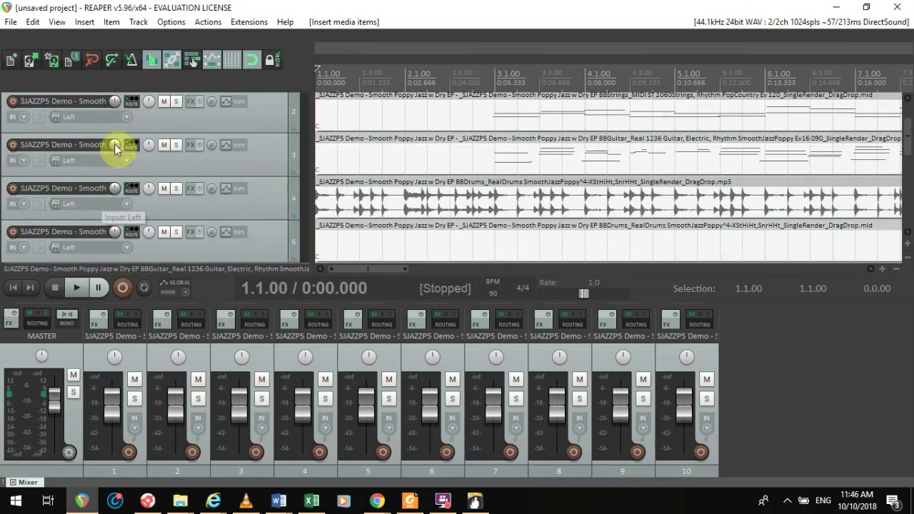
pyautogui.scroll(1, 94, 143)
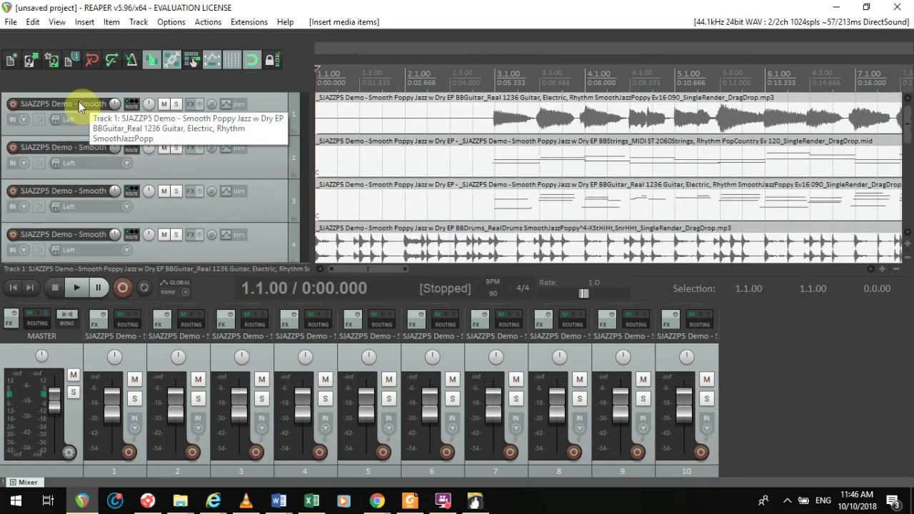
pyautogui.scroll(-6, 357, 143)
pyautogui.scroll(-4, 428, 153)
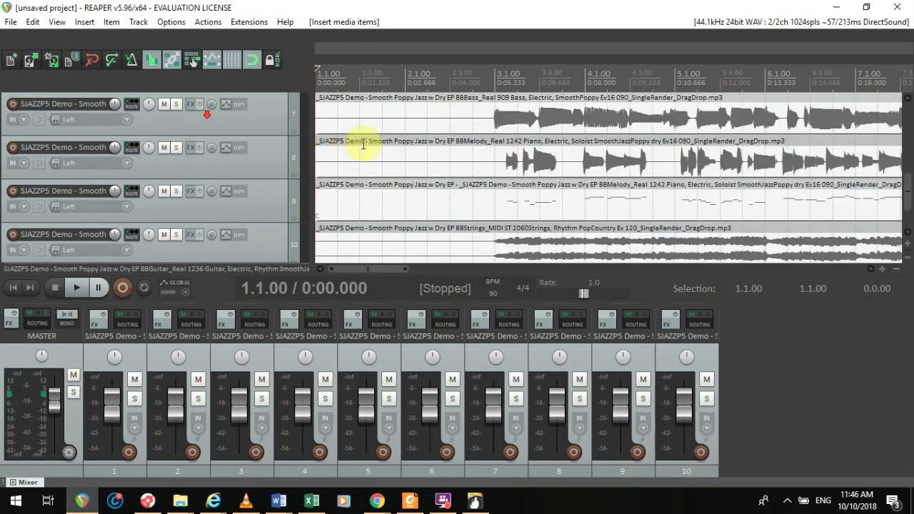
pyautogui.scroll(-3, 420, 160)
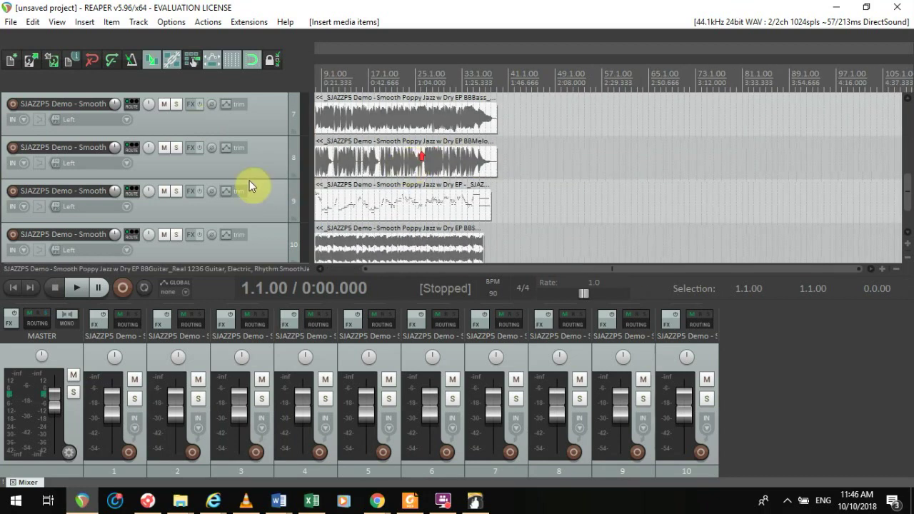
pyautogui.scroll(6, 243, 184)
pyautogui.scroll(1, 240, 187)
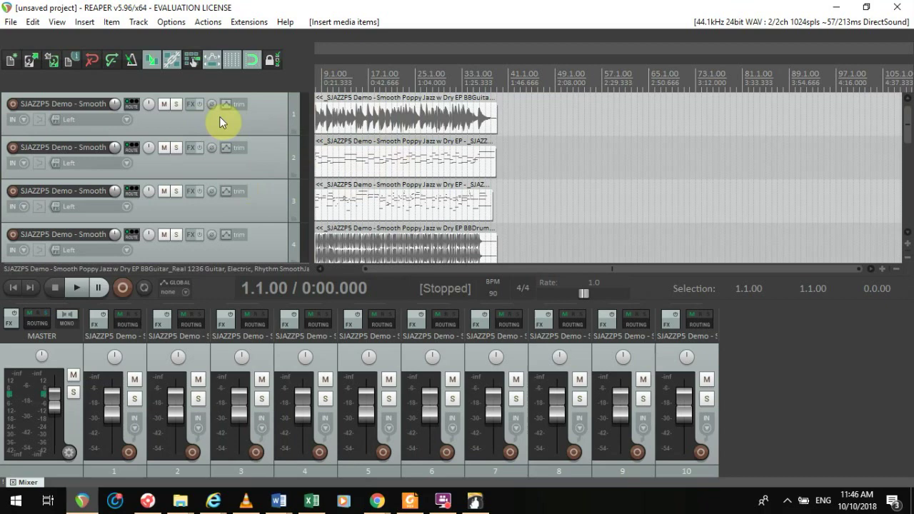
# - Audition the song from track 2's item, lowering master volume slightly and briefly soloing track 1
pyautogui.click(340, 157)
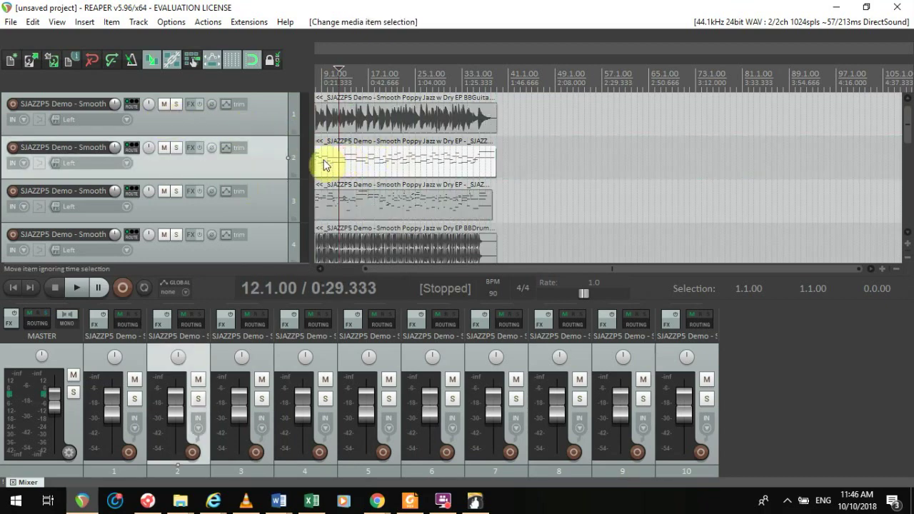
pyautogui.press('space')
pyautogui.press('space')
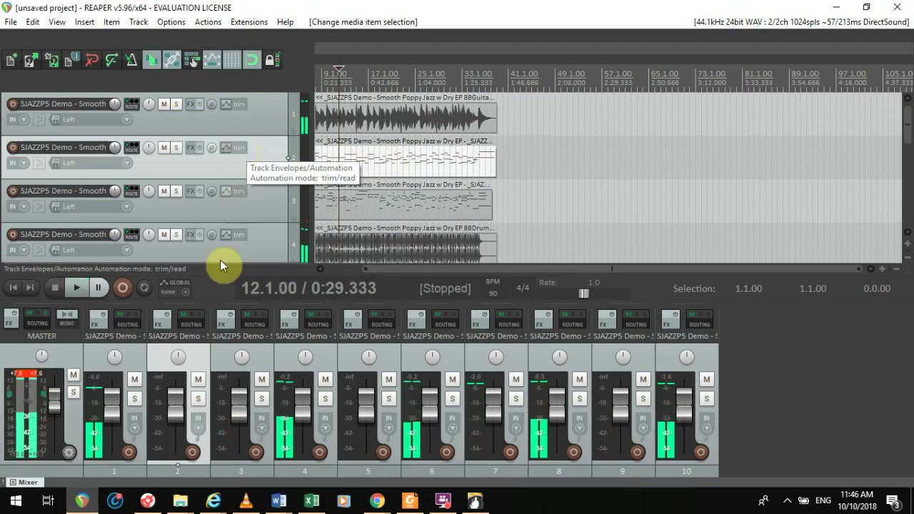
pyautogui.moveTo(47, 404); pyautogui.dragTo(51, 423)
pyautogui.press('space')
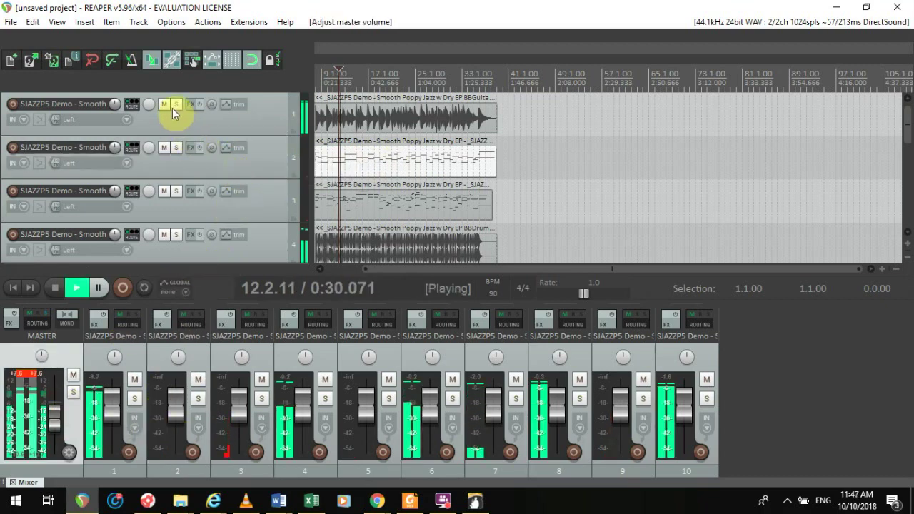
pyautogui.click(174, 105)
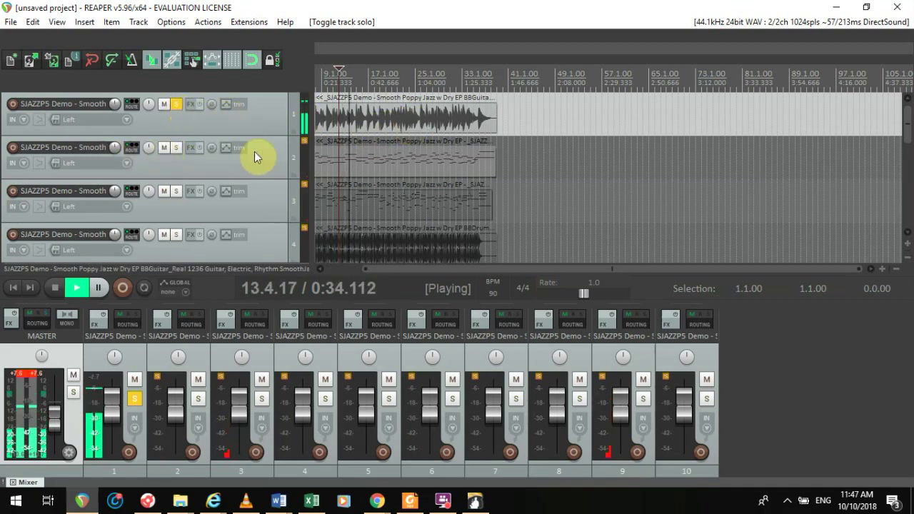
pyautogui.press('space')
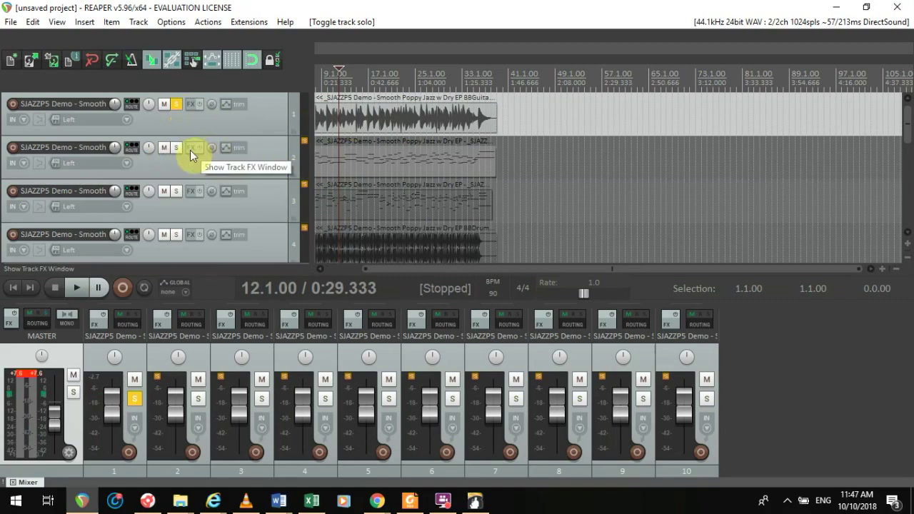
pyautogui.scroll(-2, 283, 177)
pyautogui.scroll(2, 283, 177)
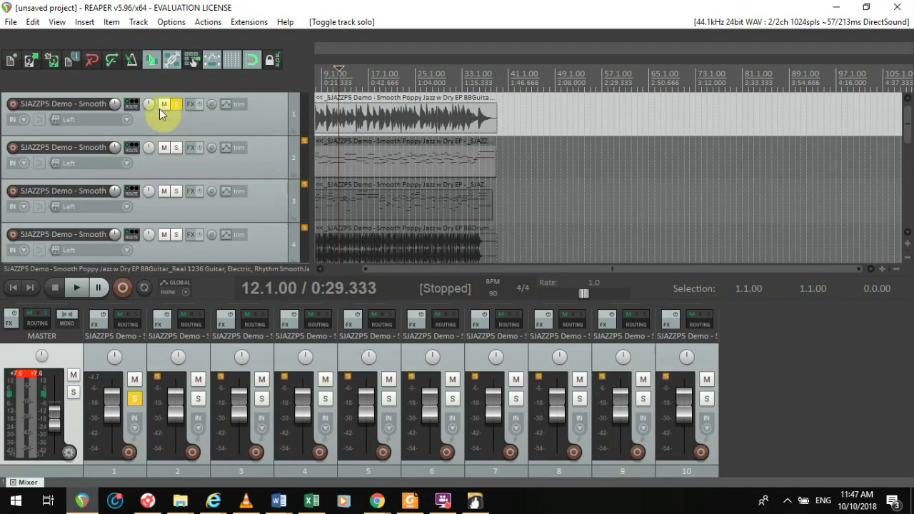
pyautogui.click(175, 105)
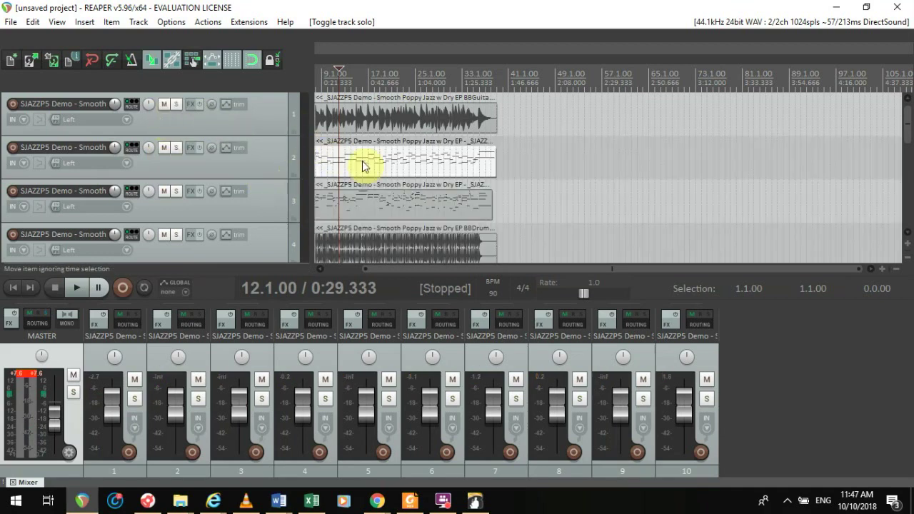
# - Place the edit point at 18.1.00, make the tracks taller, and hide the mixer
pyautogui.hscroll(4, 357, 169)
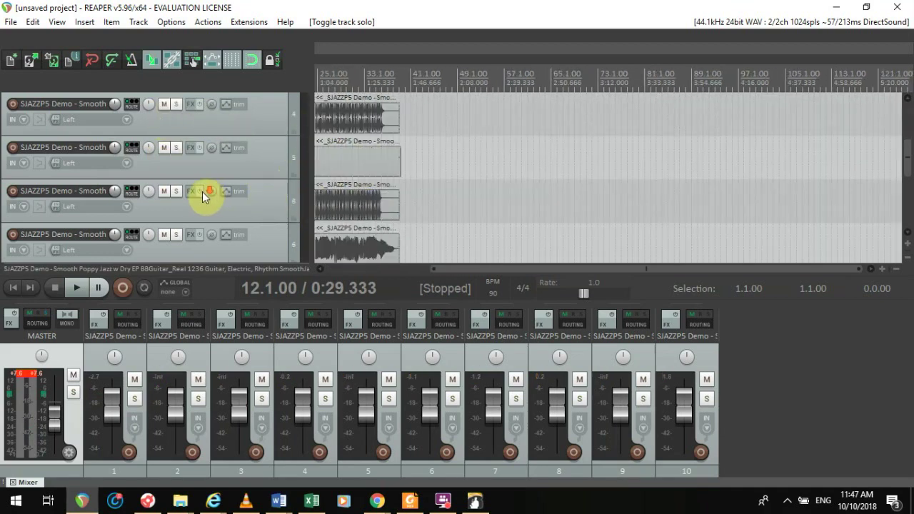
pyautogui.scroll(-5, 202, 191)
pyautogui.scroll(1, 209, 193)
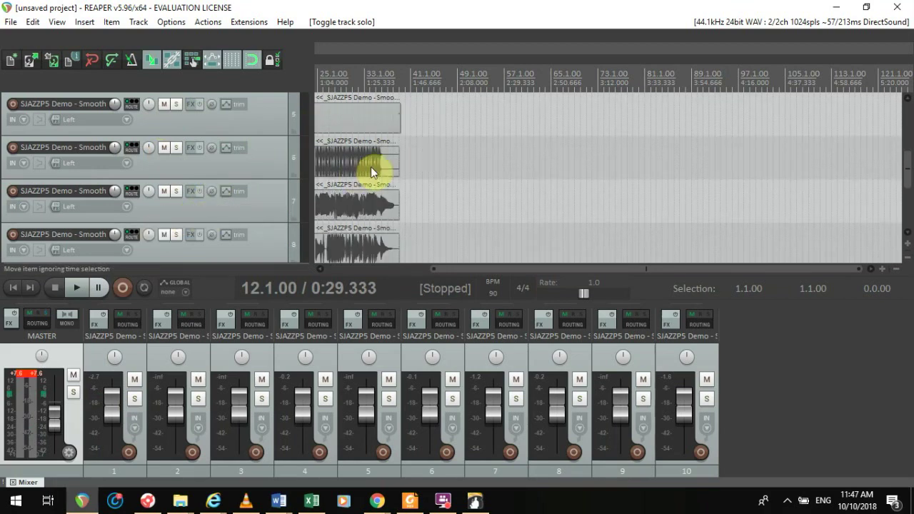
pyautogui.click(13, 287)
pyautogui.click(414, 145)
pyautogui.press('pageup')
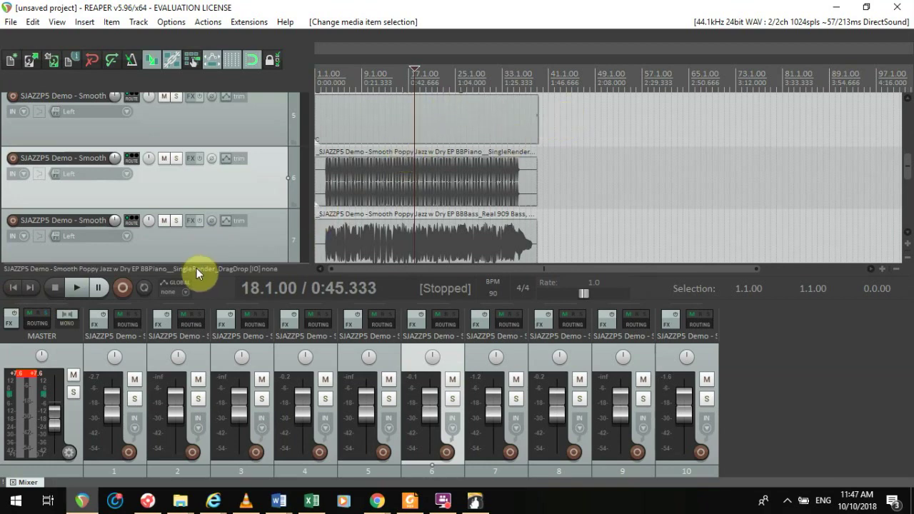
pyautogui.hotkey('ctrl', 'm')
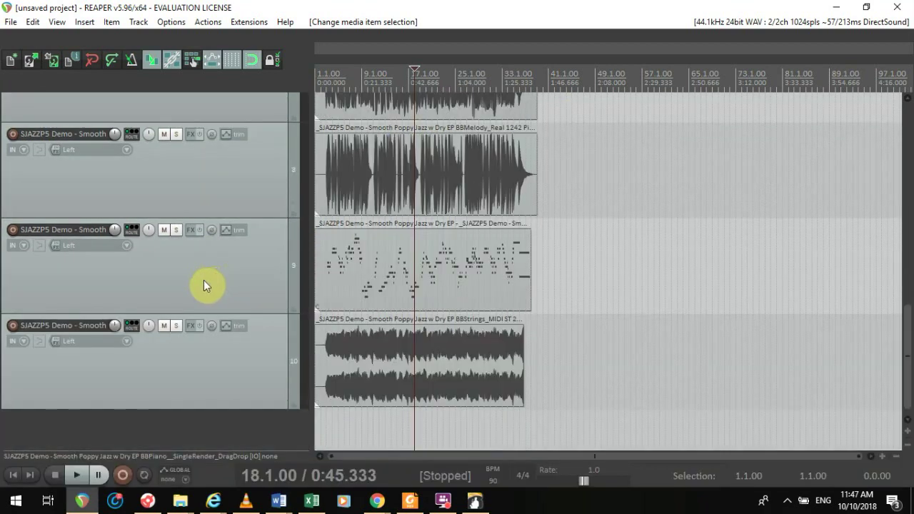
# - Solo track 1, the BBGuitar render, and play it back briefly
pyautogui.click(243, 312)
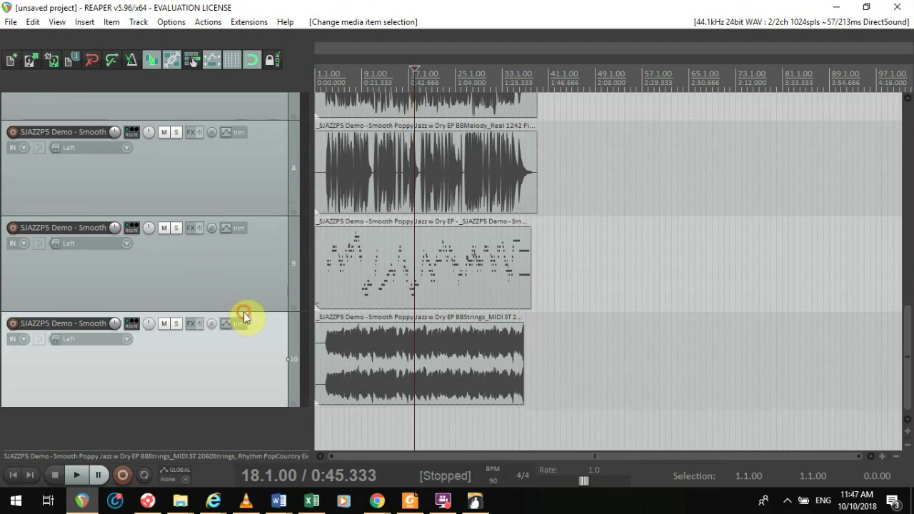
pyautogui.scroll(5, 252, 298)
pyautogui.scroll(3, 252, 299)
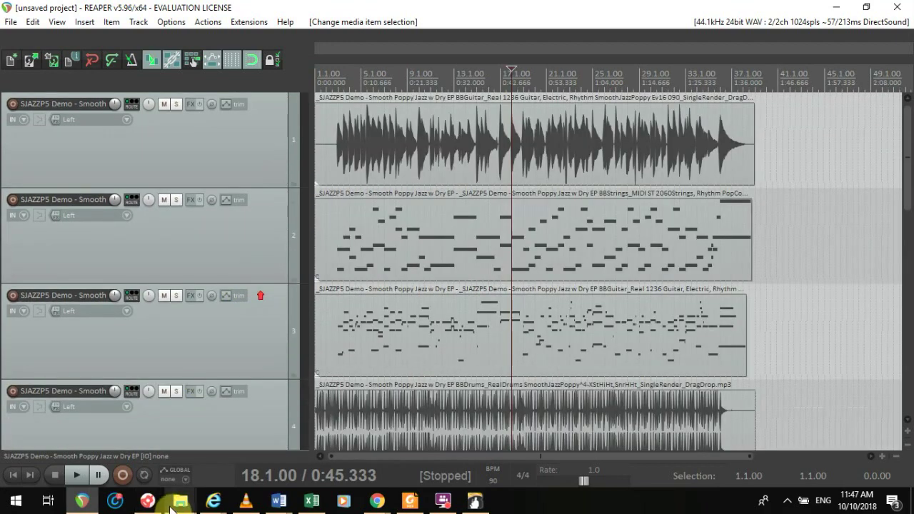
pyautogui.click(234, 142)
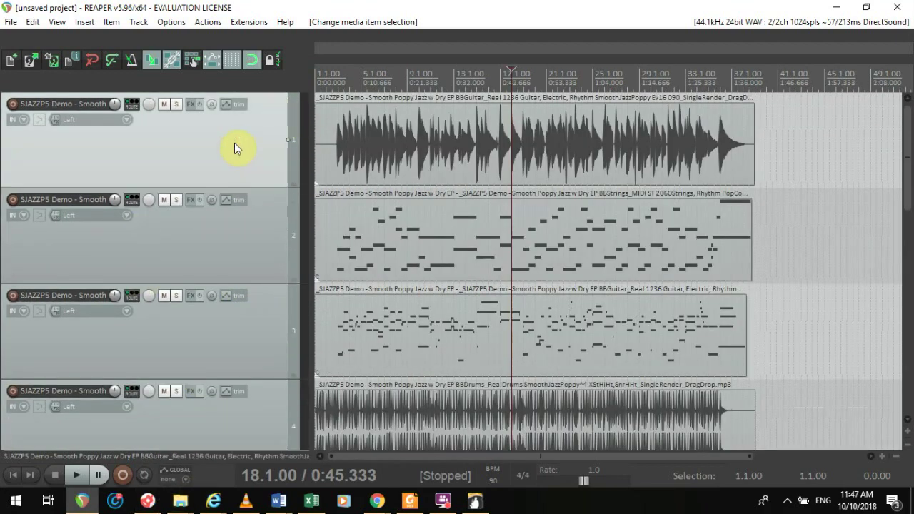
pyautogui.press('space')
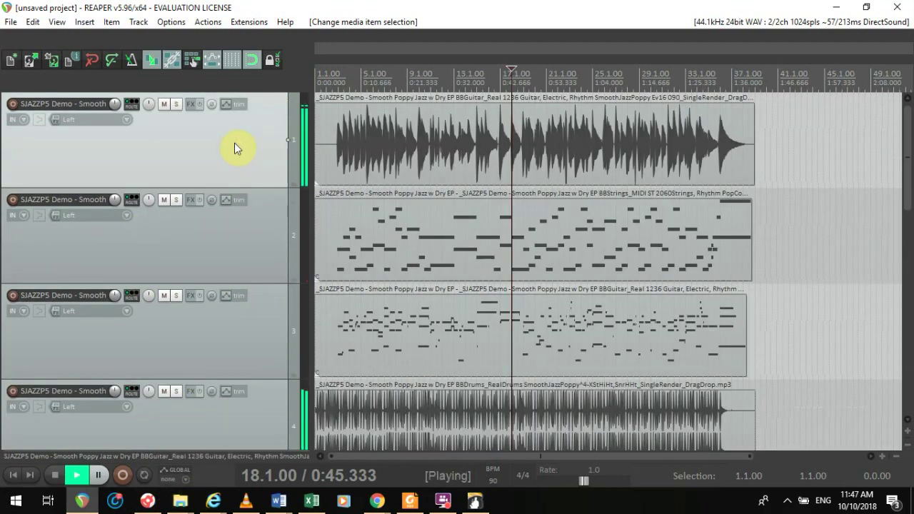
pyautogui.click(172, 103)
pyautogui.press('space')
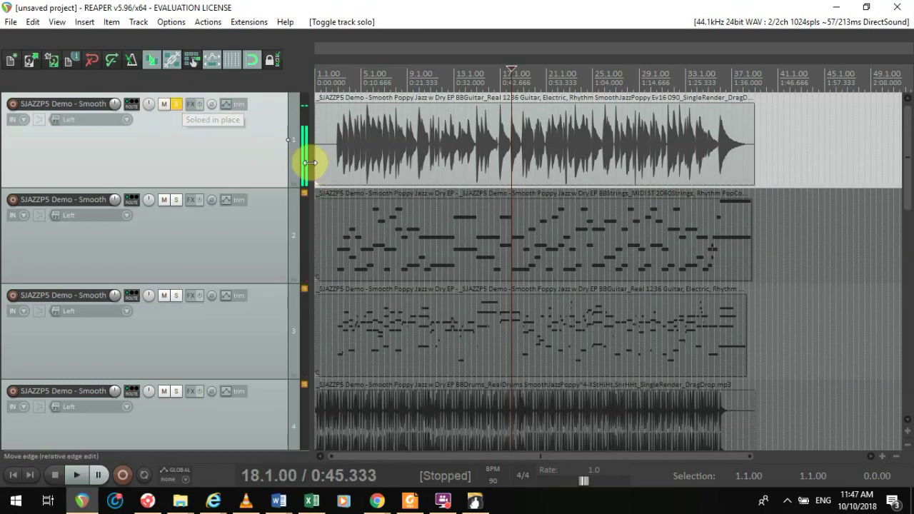
# - Set track 1's icon to guitar3.png from the track_icons folder
pyautogui.rightClick(254, 147)
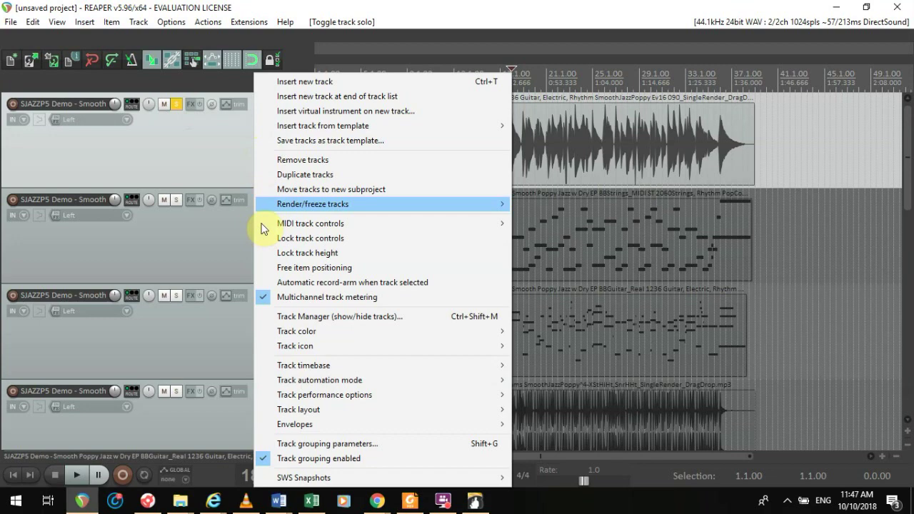
pyautogui.moveTo(439, 346)
pyautogui.click(552, 347)
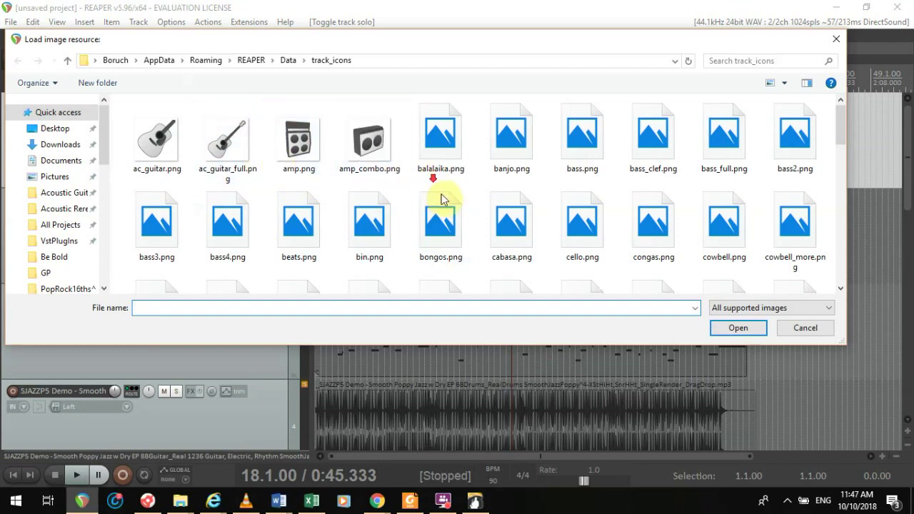
pyautogui.scroll(-2, 585, 186)
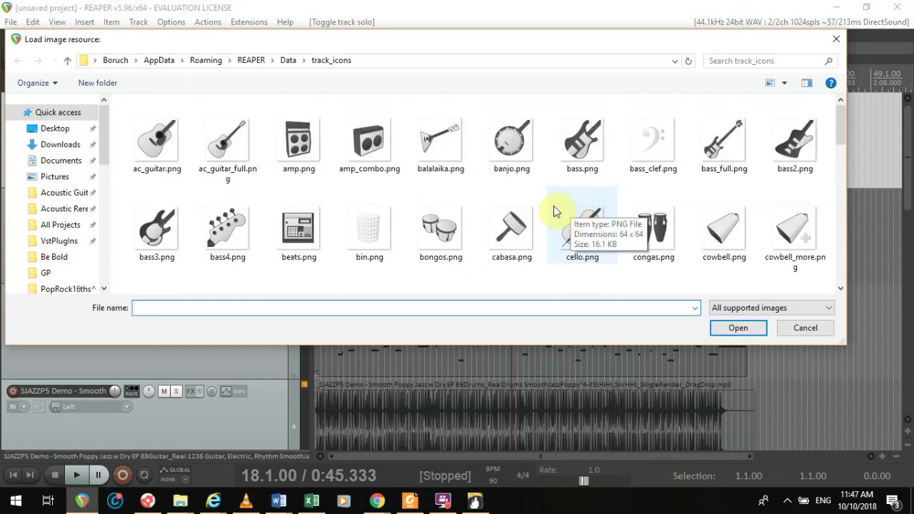
pyautogui.scroll(2, 543, 216)
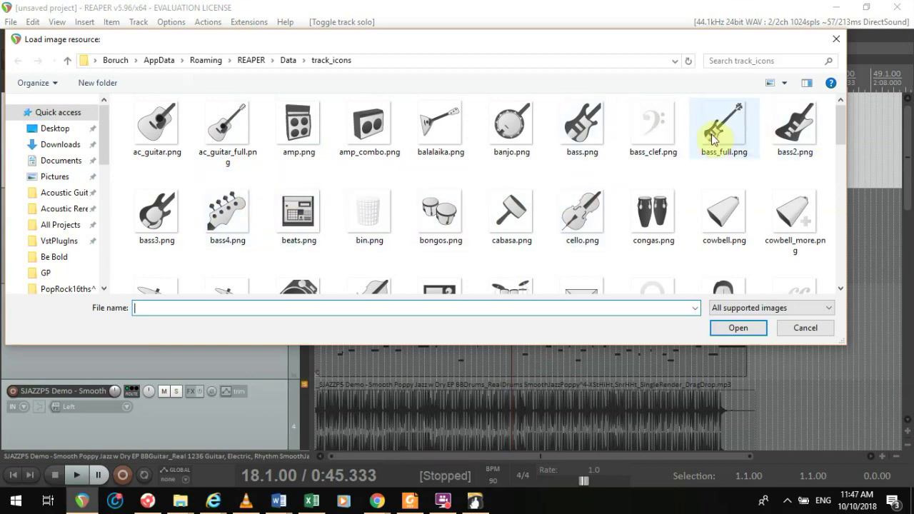
pyautogui.scroll(-1, 592, 153)
pyautogui.scroll(1, 597, 161)
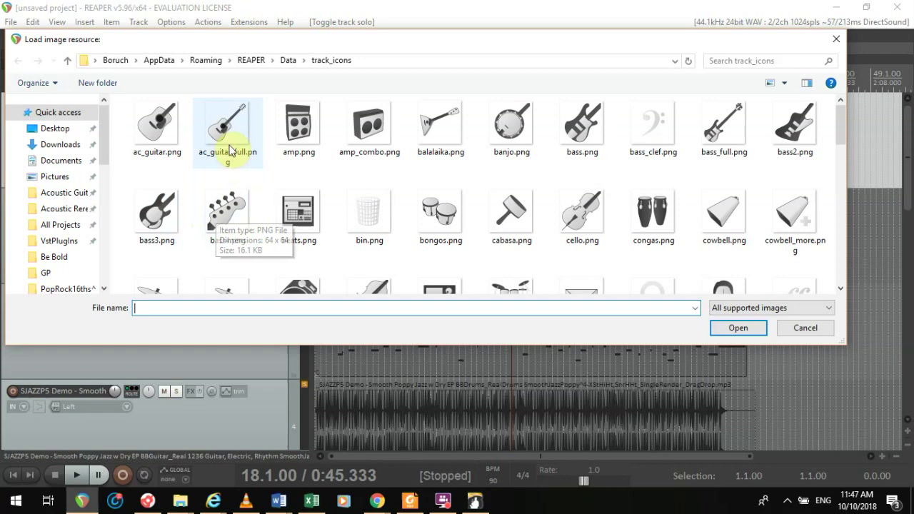
pyautogui.scroll(-1, 293, 177)
pyautogui.scroll(-3, 280, 194)
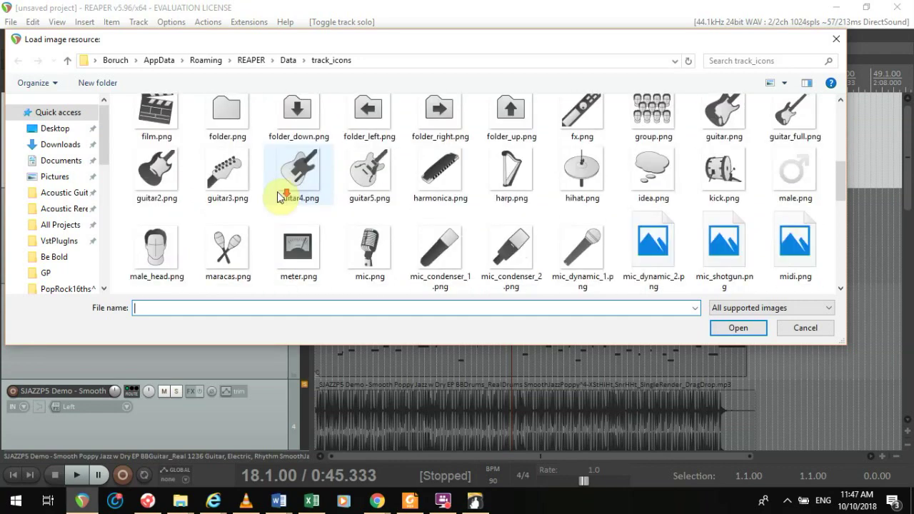
pyautogui.click(158, 141)
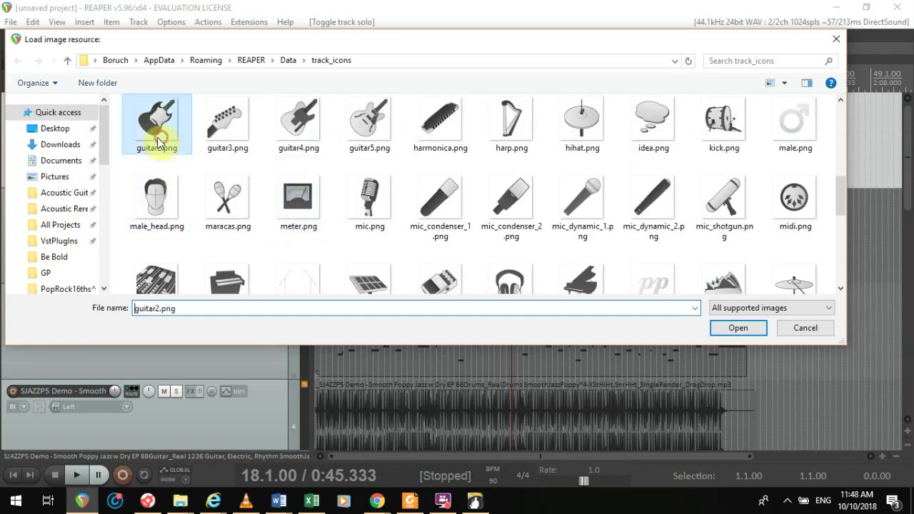
pyautogui.click(226, 137)
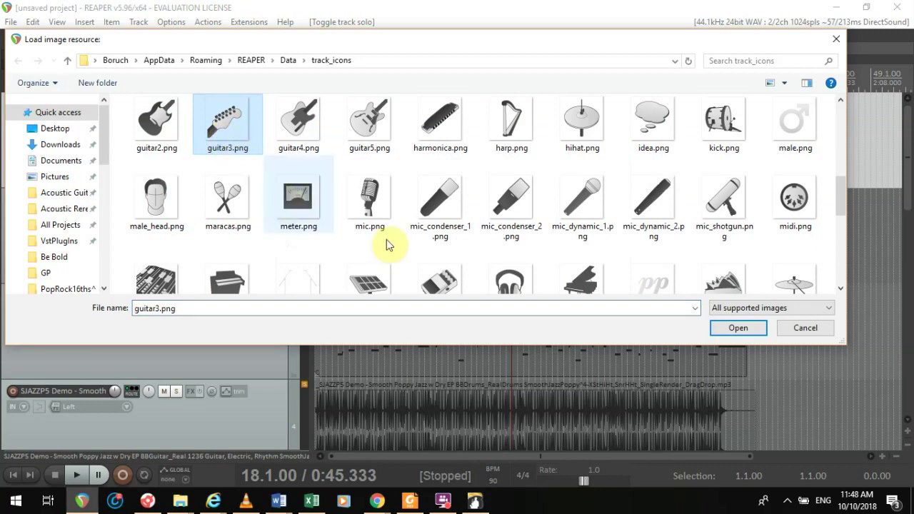
pyautogui.click(727, 332)
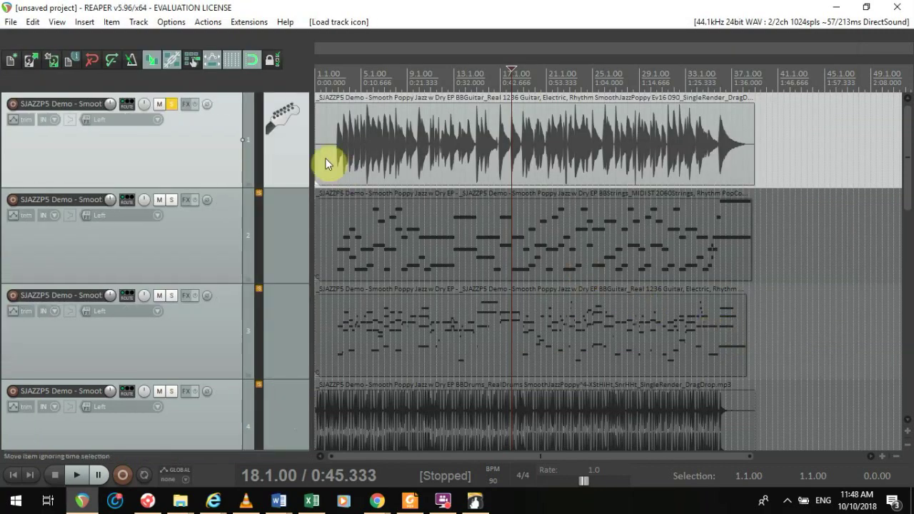
# - Give the first track a custom bright green colour
pyautogui.rightClick(271, 153)
pyautogui.moveTo(352, 229)
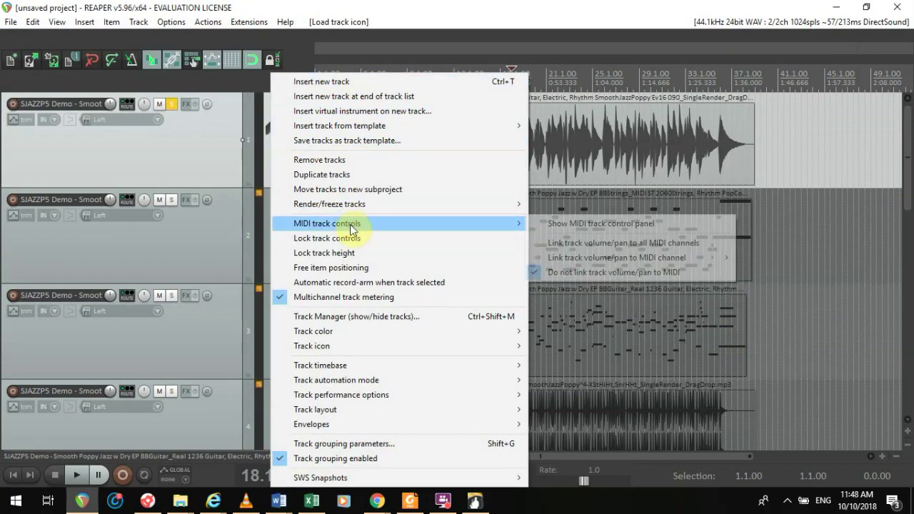
pyautogui.moveTo(379, 365)
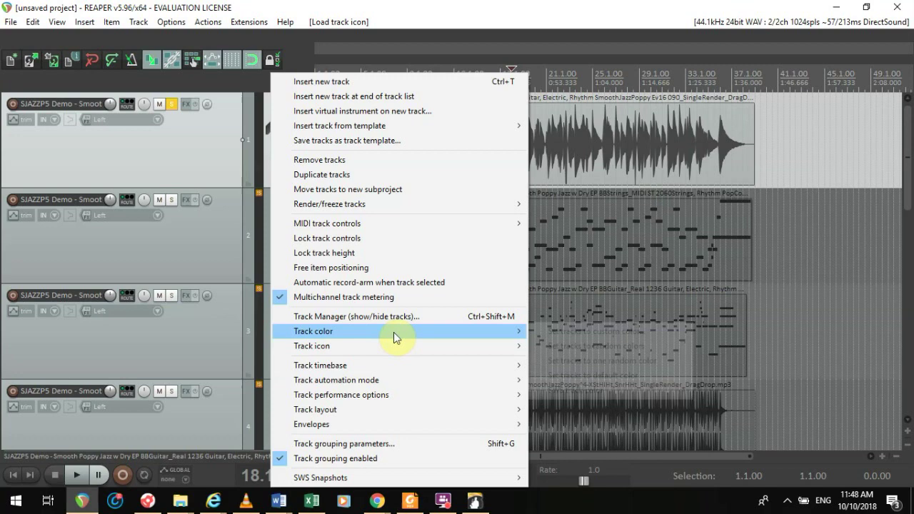
pyautogui.moveTo(395, 332)
pyautogui.click(555, 386)
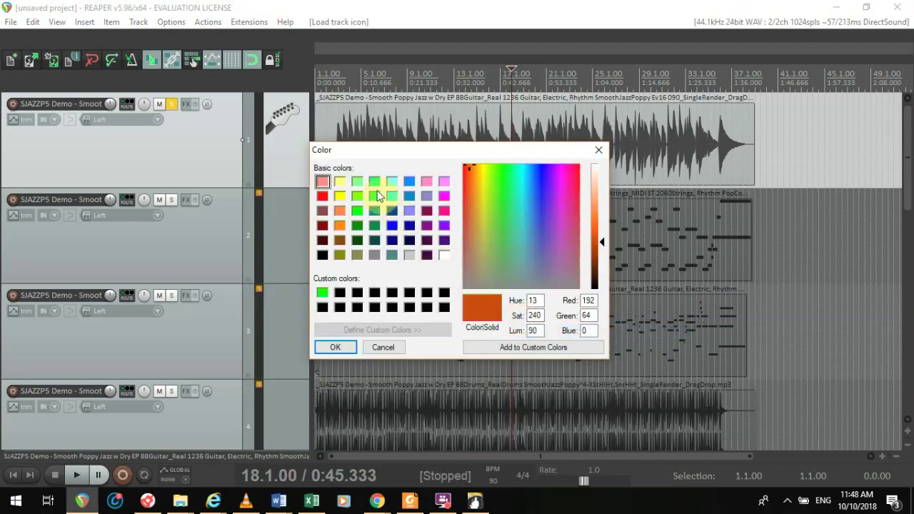
pyautogui.click(375, 197)
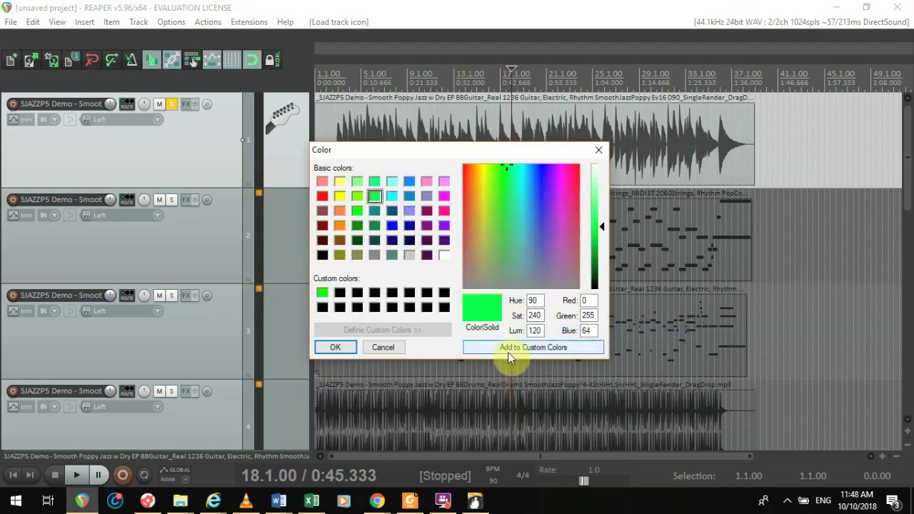
pyautogui.click(337, 348)
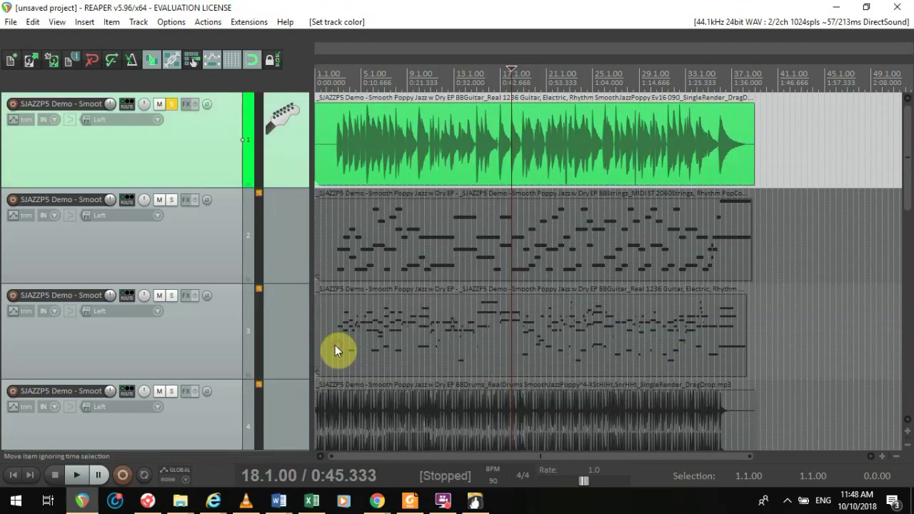
# - Enlarge the first track so it is taller than the other tracks
pyautogui.rightClick(225, 241)
pyautogui.click(719, 208)
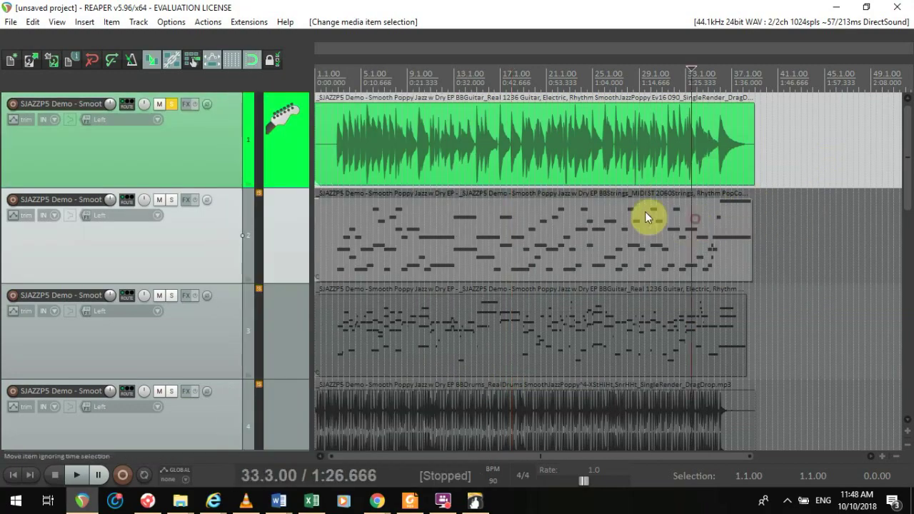
pyautogui.scroll(-5, 478, 191)
pyautogui.scroll(-2, 347, 198)
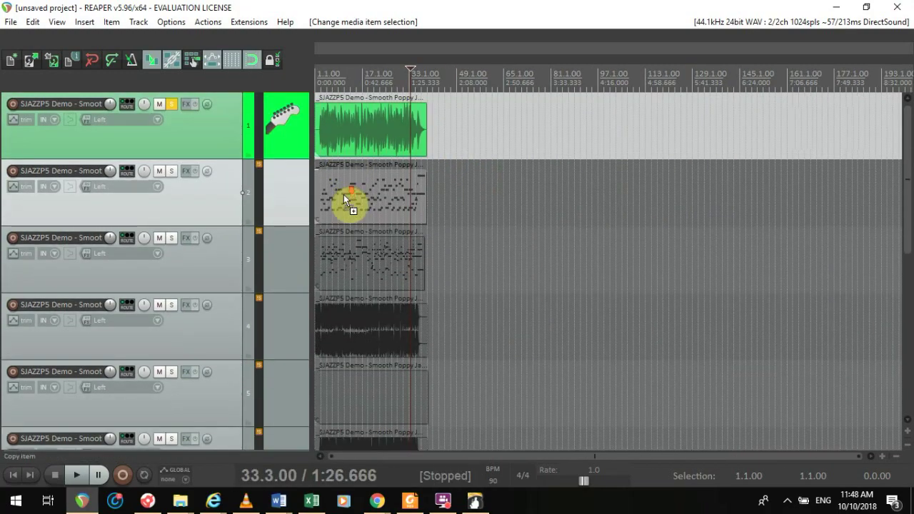
pyautogui.scroll(-3, 344, 196)
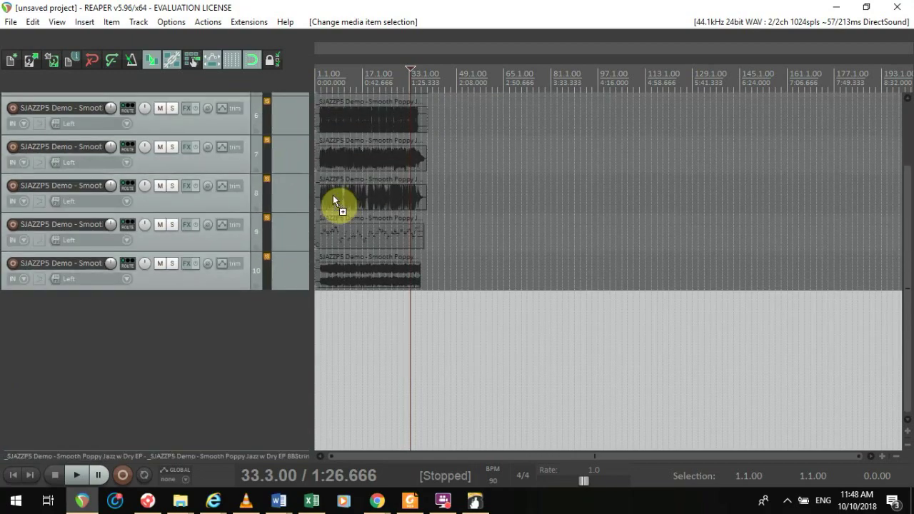
pyautogui.scroll(5, 333, 195)
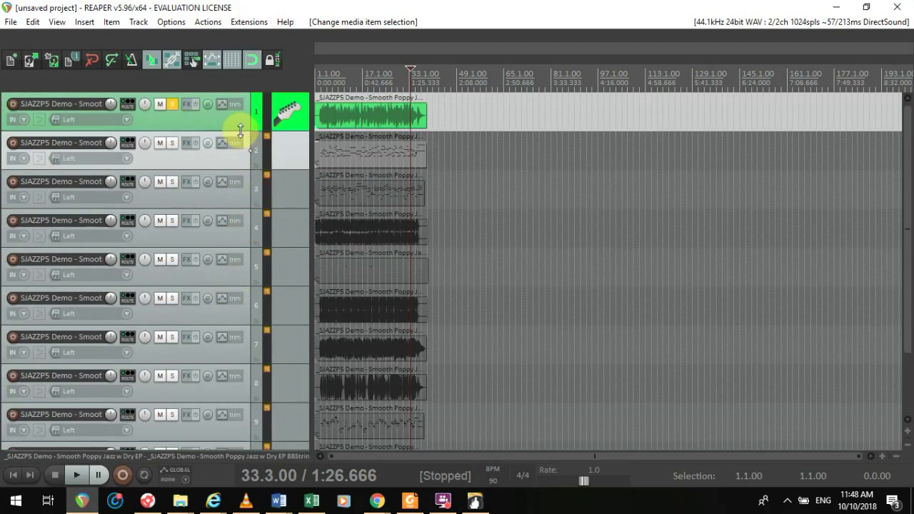
pyautogui.moveTo(240, 130); pyautogui.dragTo(233, 200)
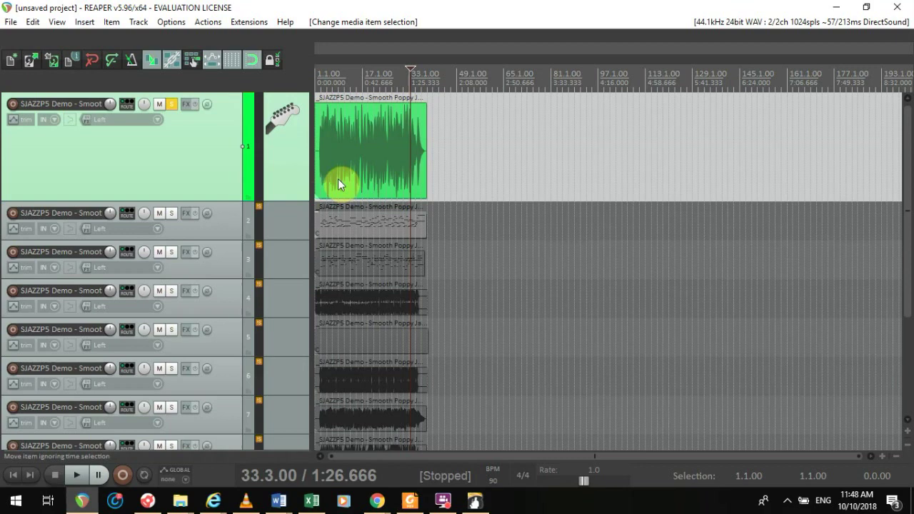
pyautogui.click(229, 199)
pyautogui.click(229, 199)
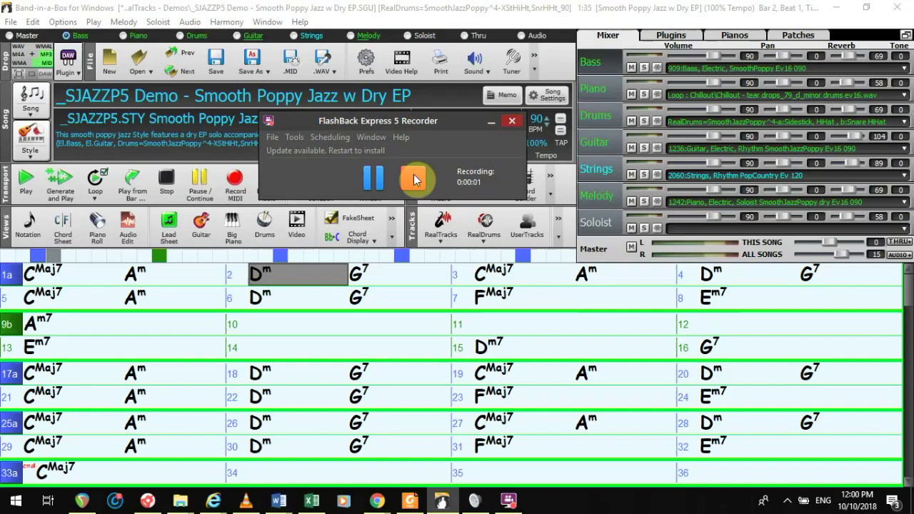
pyautogui.click(491, 122)
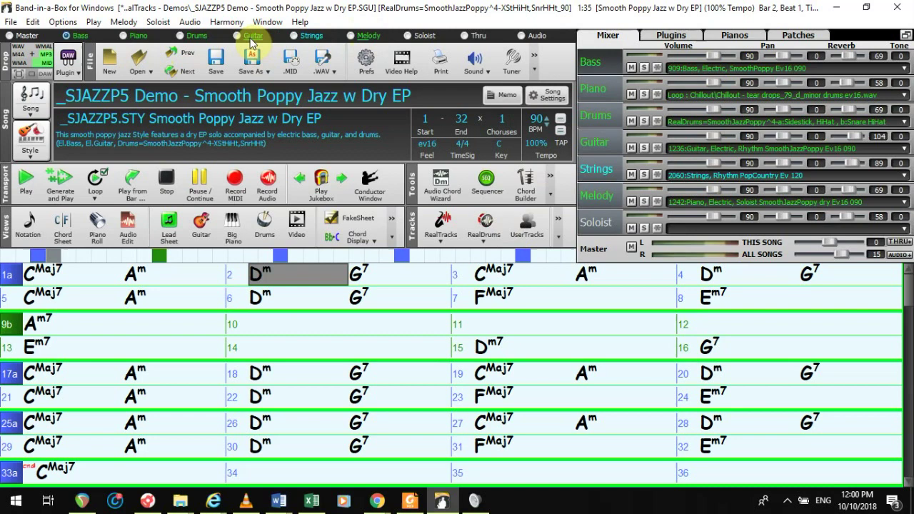
# - Play the guitar (G) part in the Lead Sheet window, then stop playback and minimise the window
pyautogui.click(161, 234)
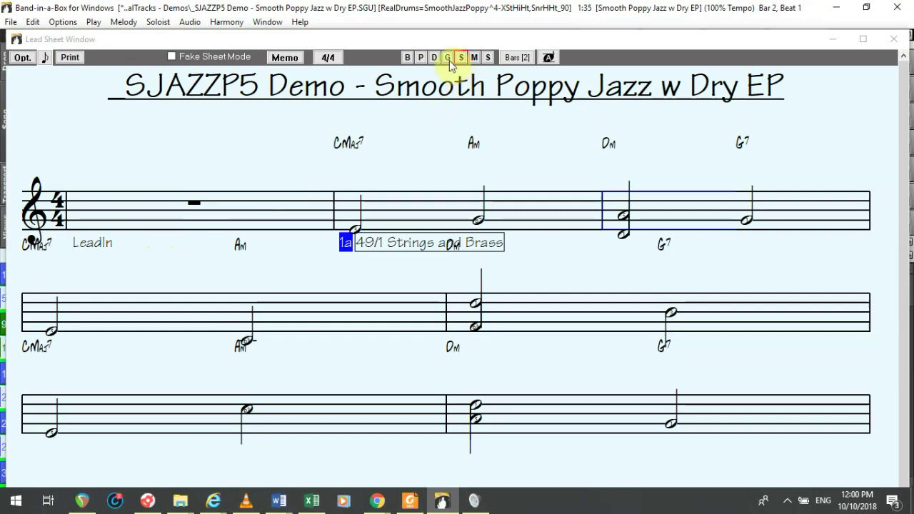
pyautogui.click(448, 58)
pyautogui.press('space')
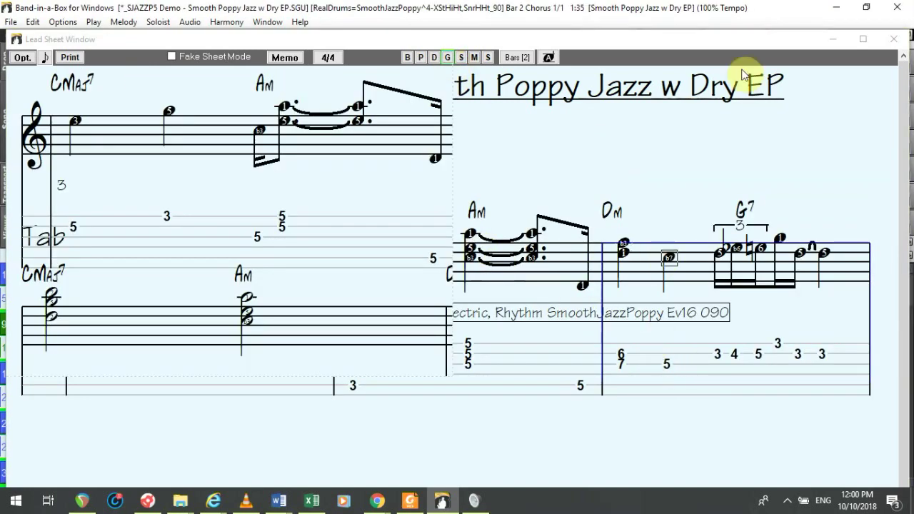
pyautogui.click(831, 38)
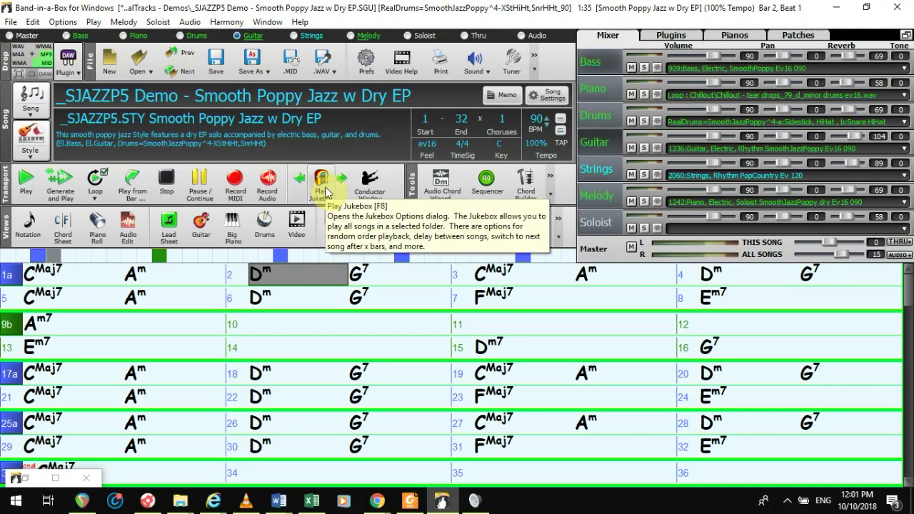
pyautogui.click(787, 500)
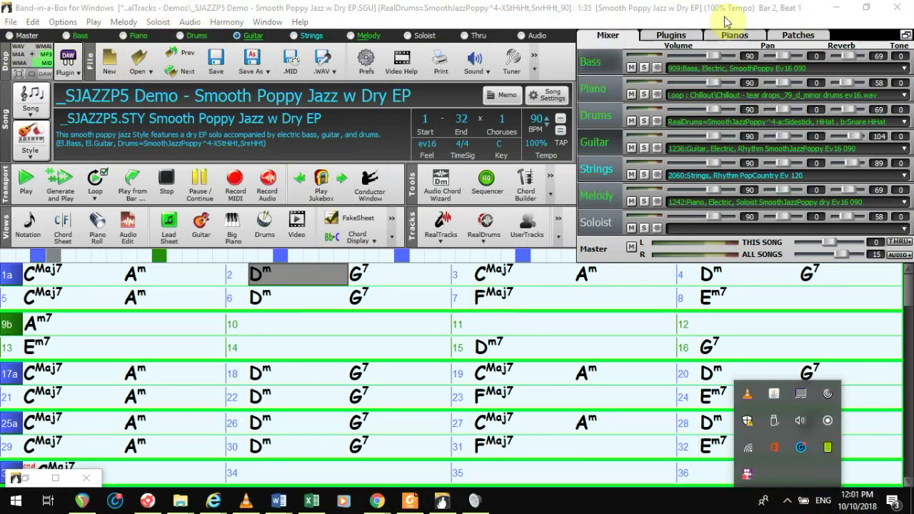
pyautogui.click(409, 14)
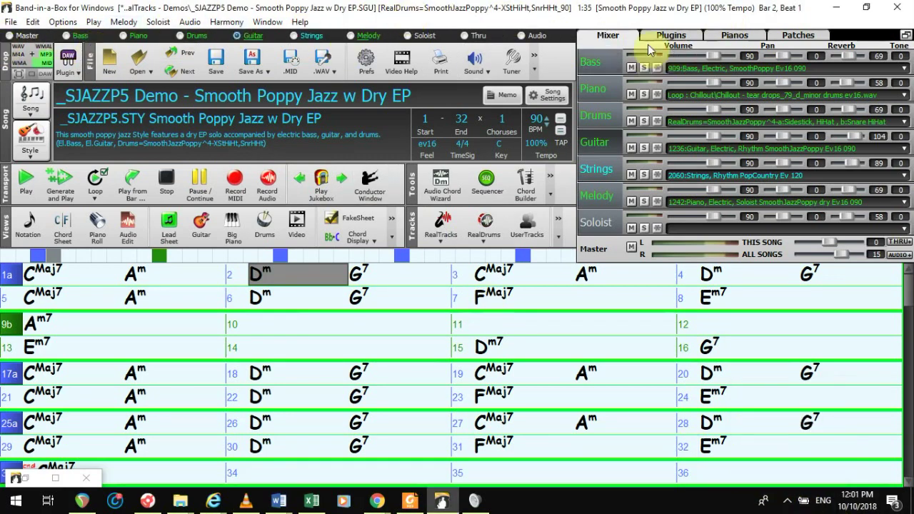